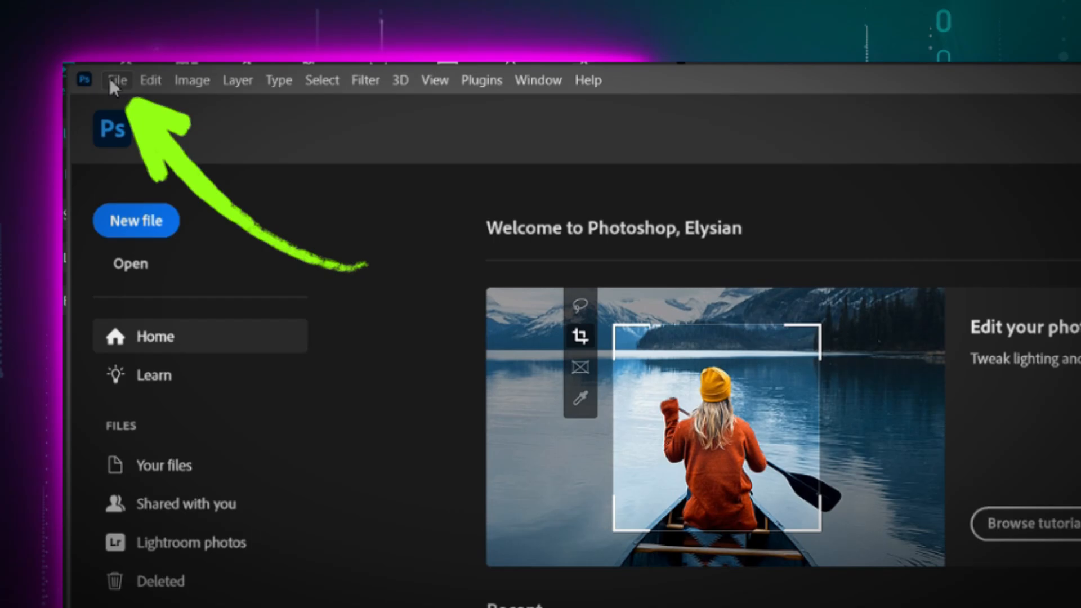
Step: Create a new 1280 x 720 pixel document at 300 resolution with a white background
left_click(66, 48)
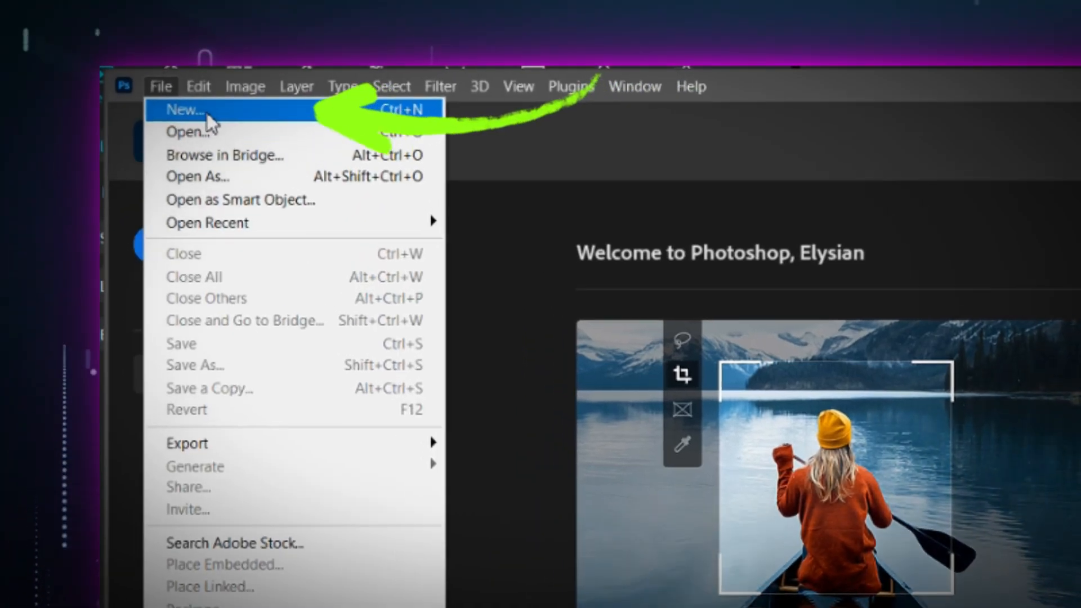
left_click(160, 102)
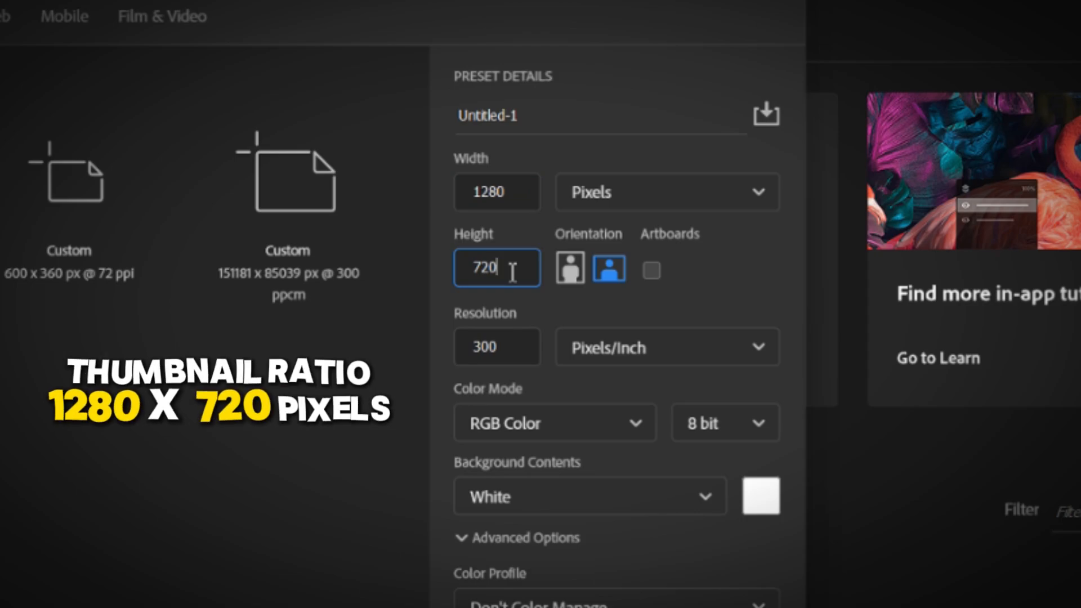
left_click(622, 195)
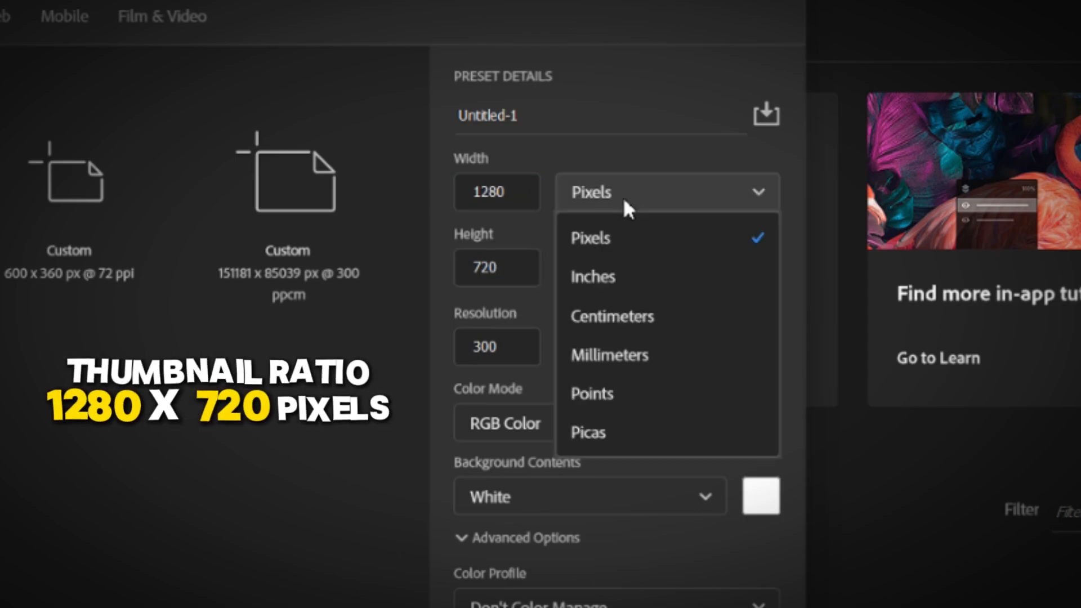
left_click(647, 249)
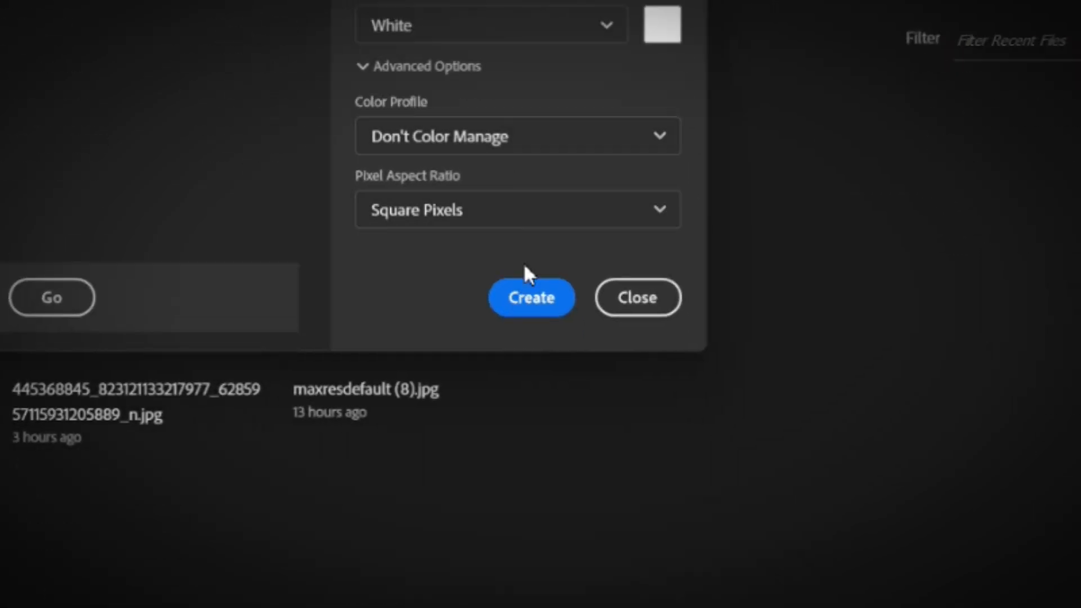
left_click(532, 308)
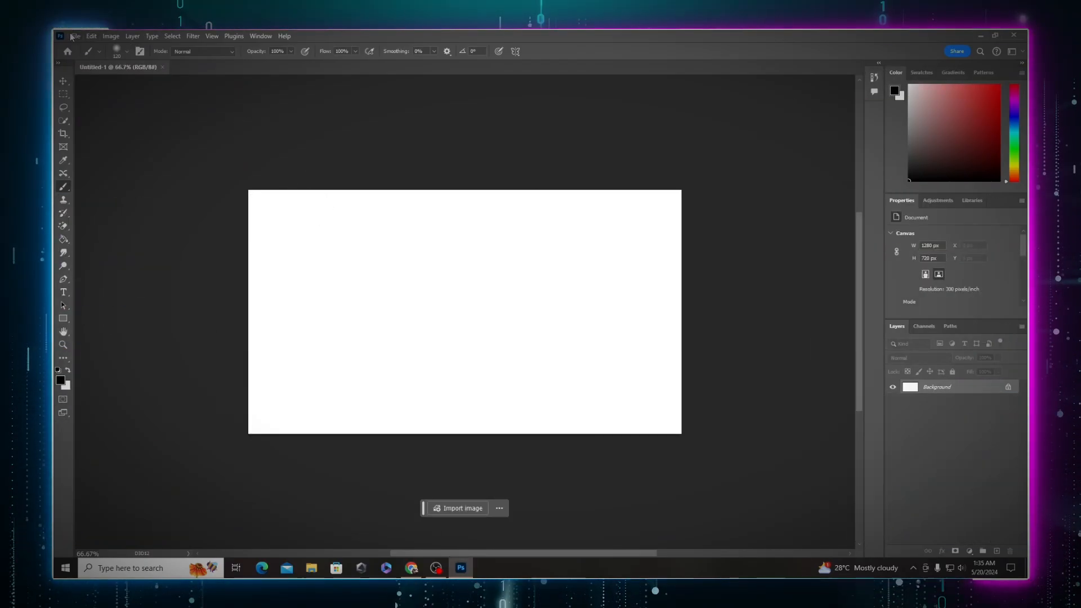
Step: Open the photo of the man in a white t-shirt pointing left
left_click(74, 36)
left_click(96, 58)
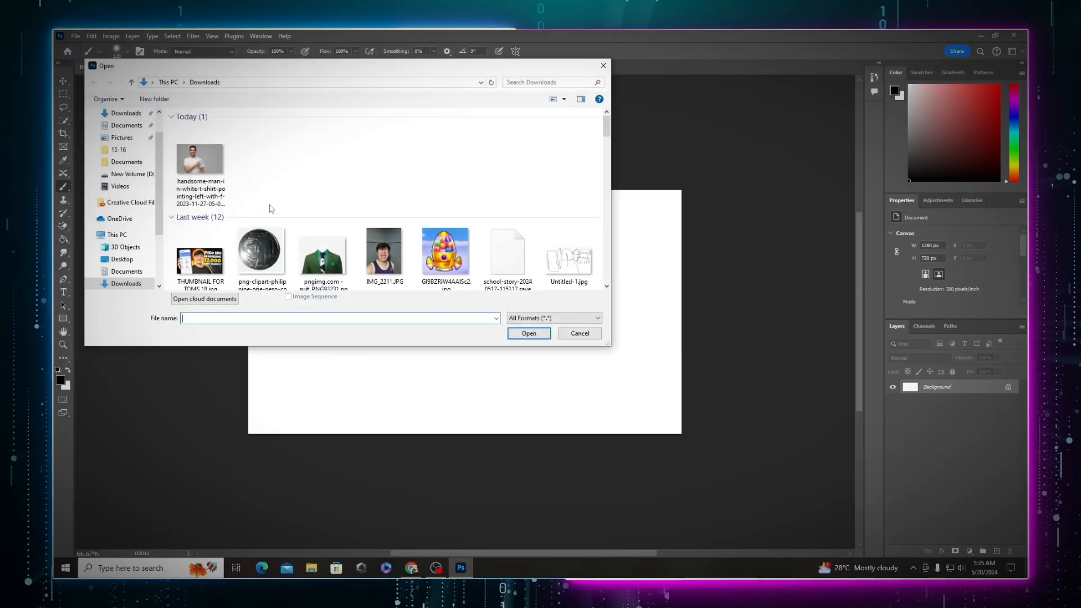
double_click(201, 163)
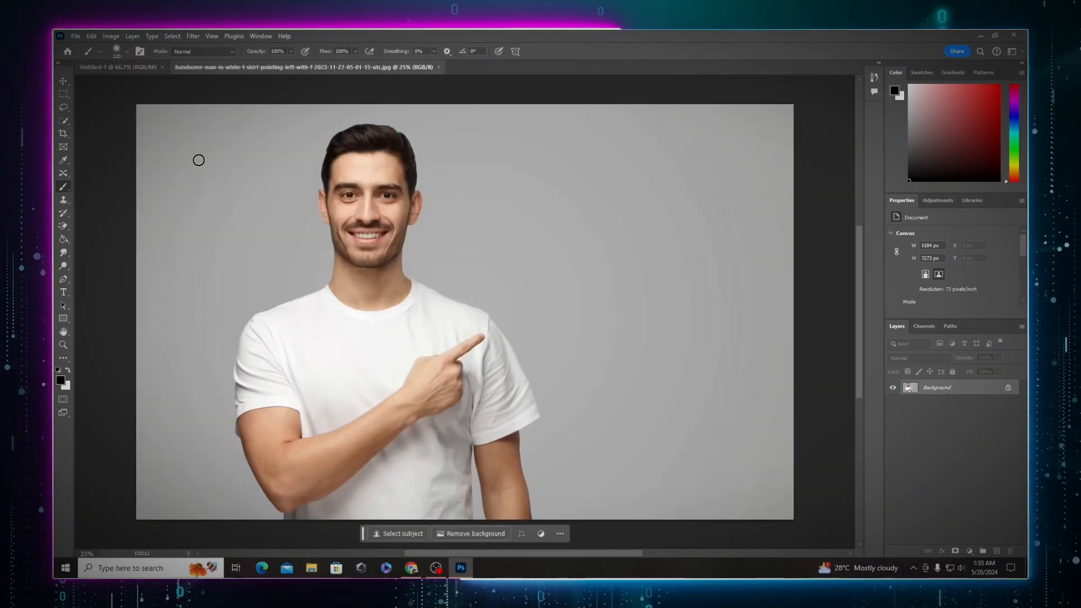
Step: Unlock the photo's background layer so it becomes editable
left_click(153, 35)
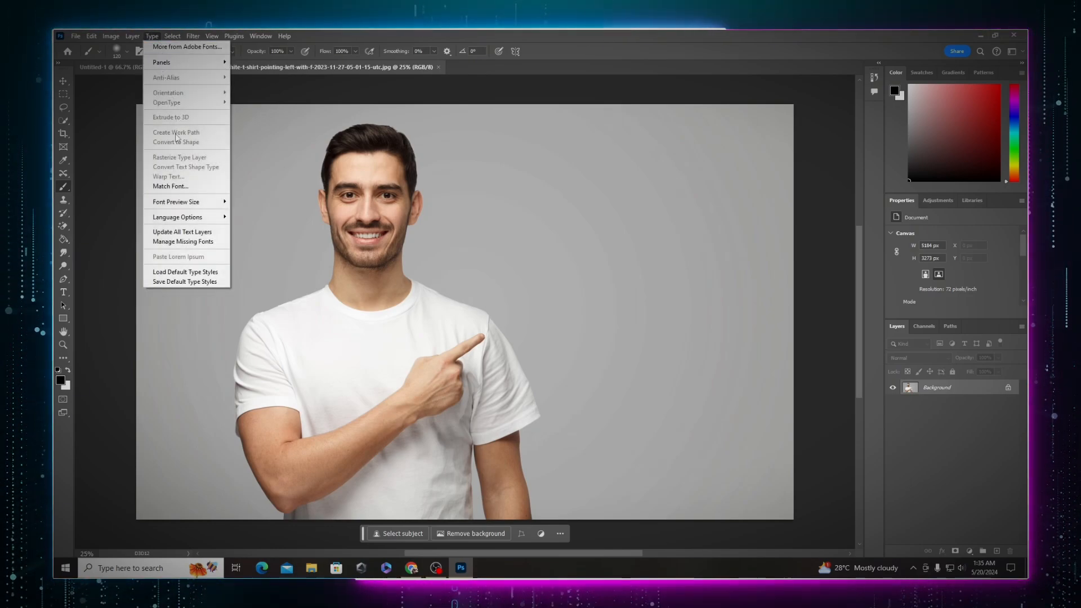
left_click(936, 390)
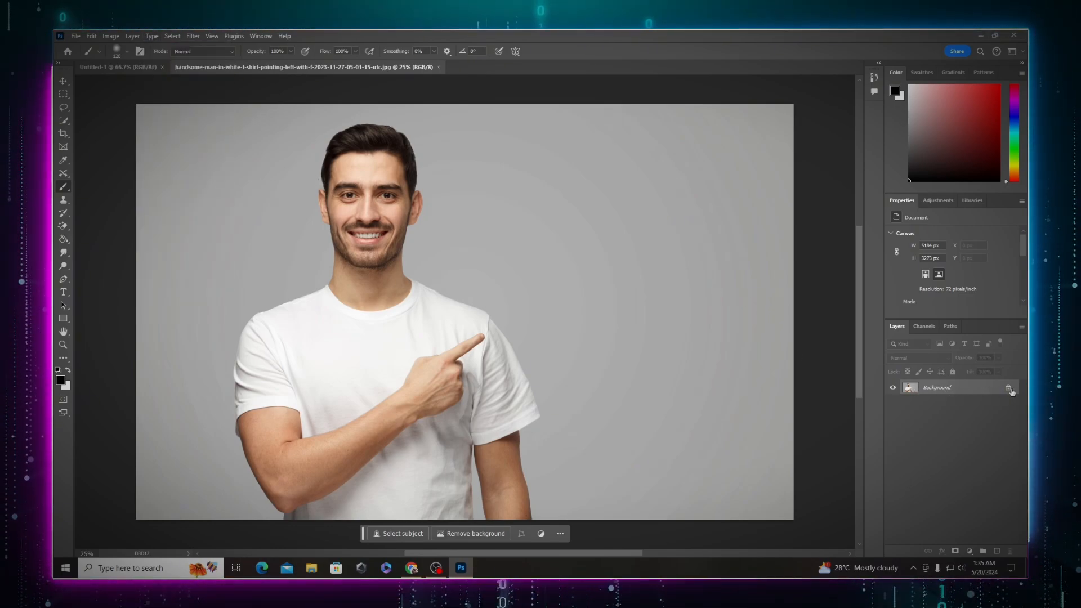
left_click(1008, 389)
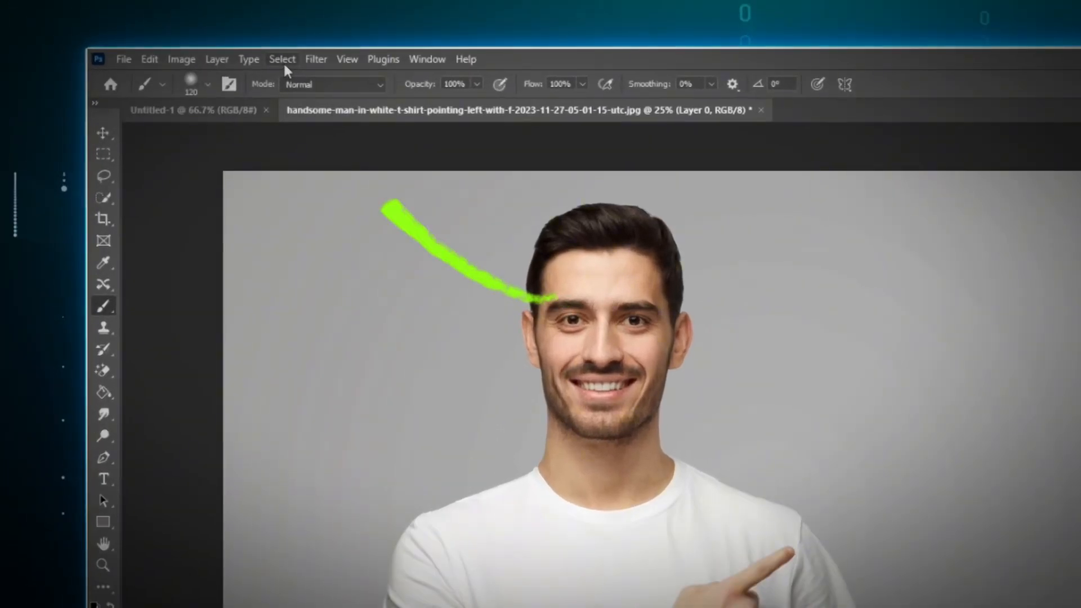
Step: Select the man as the subject and add a layer mask to cut him out
left_click(172, 36)
left_click(338, 254)
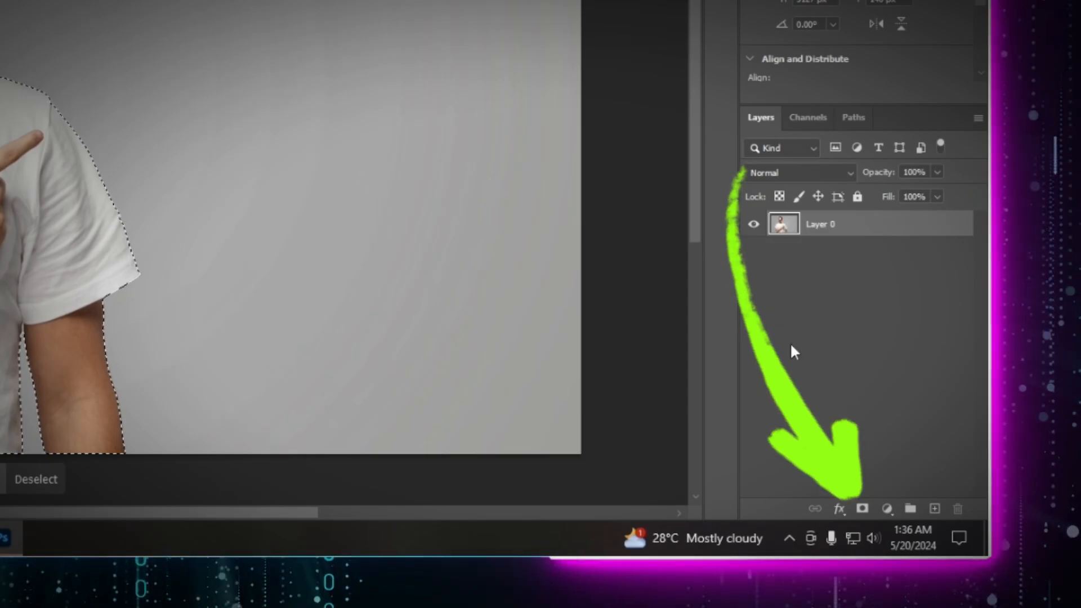
left_click(862, 509)
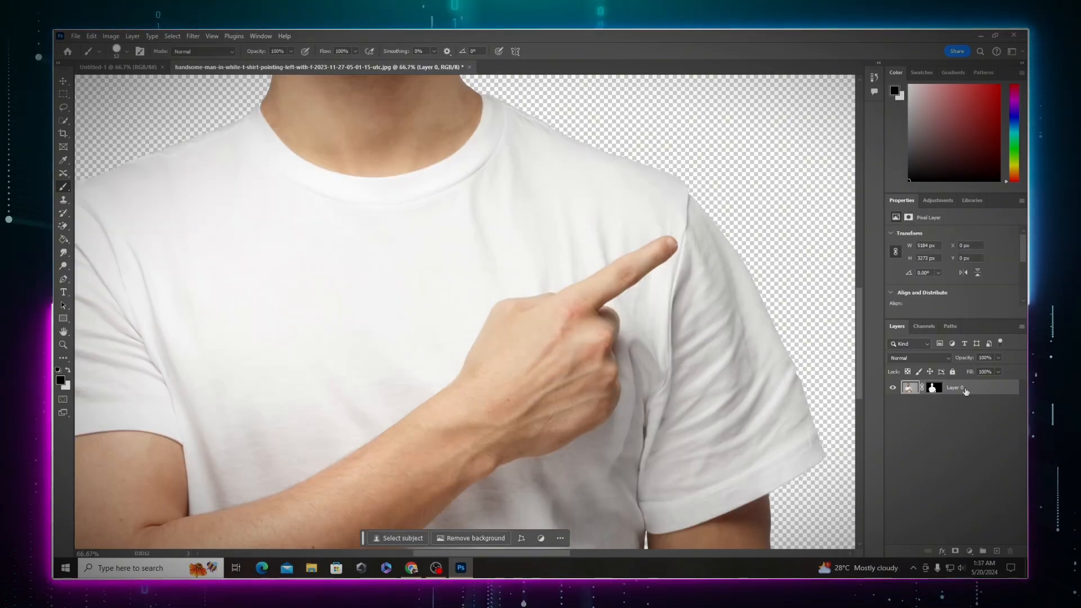
Step: Convert the masked man layer to a smart object
left_click(933, 388)
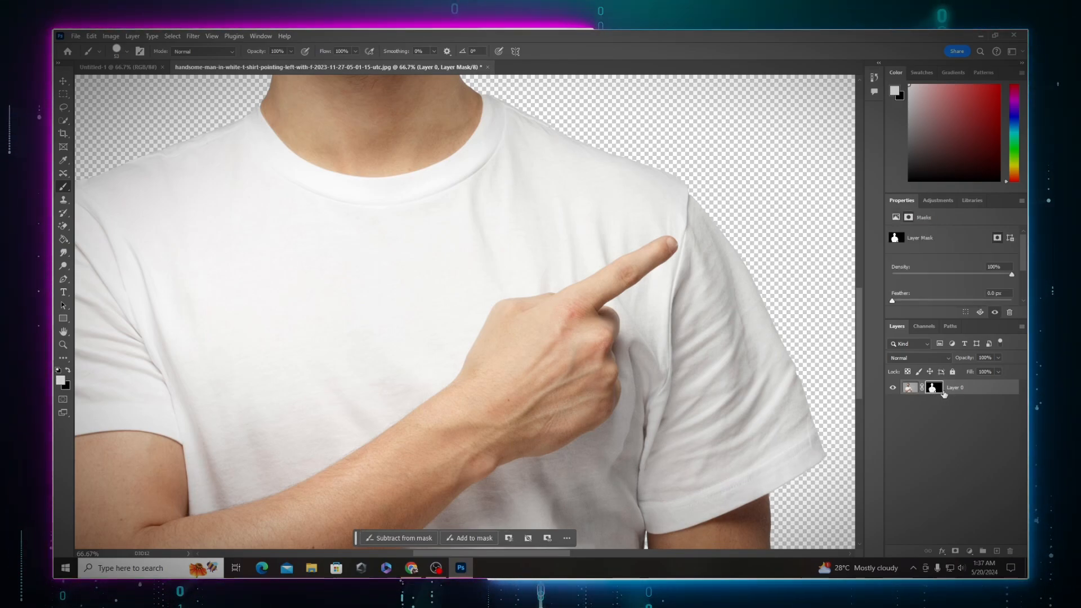
left_click(909, 389)
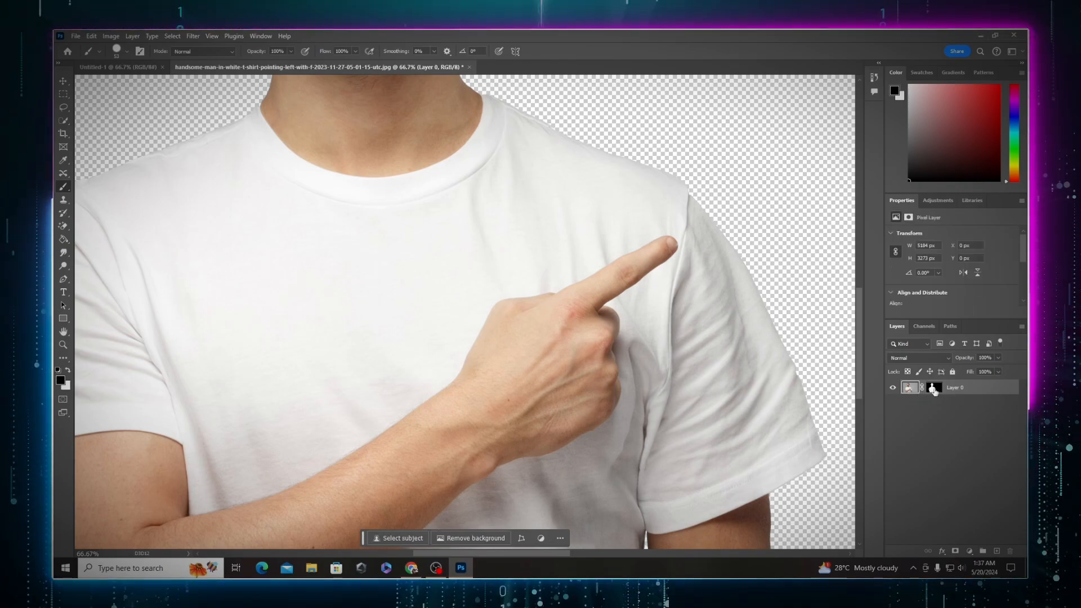
left_click(933, 388)
right_click(961, 389)
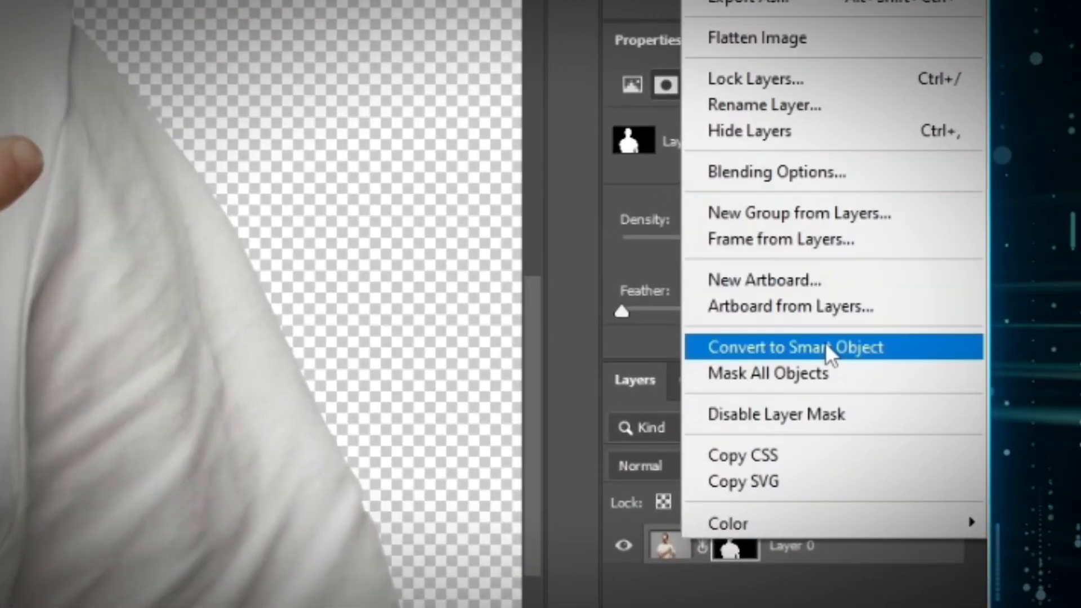
left_click(863, 341)
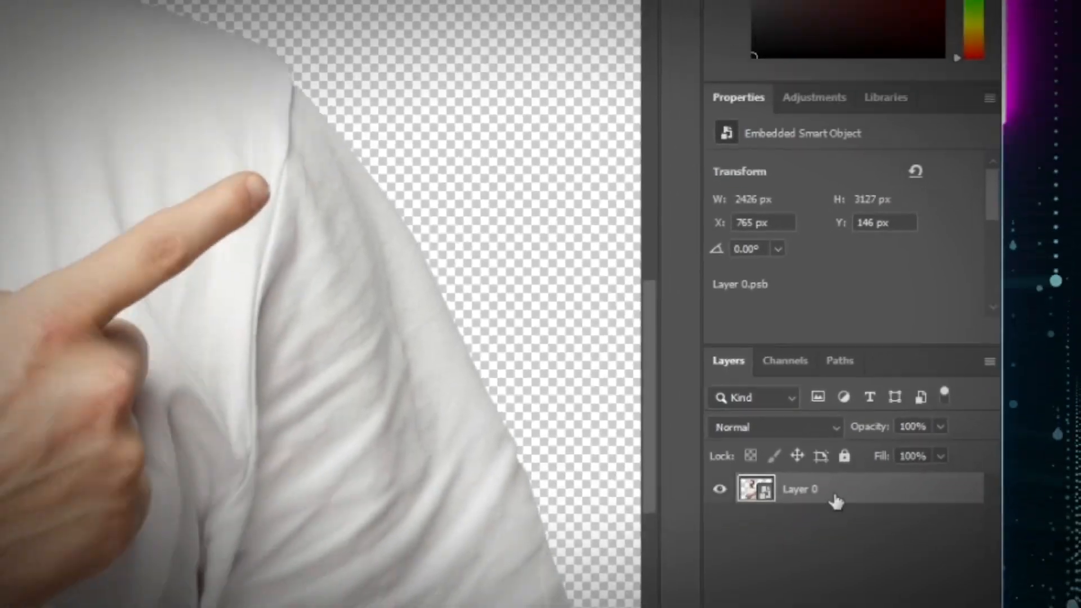
Step: Drag the cut-out man into the new thumbnail document
left_click_drag(836, 501, 457, 301)
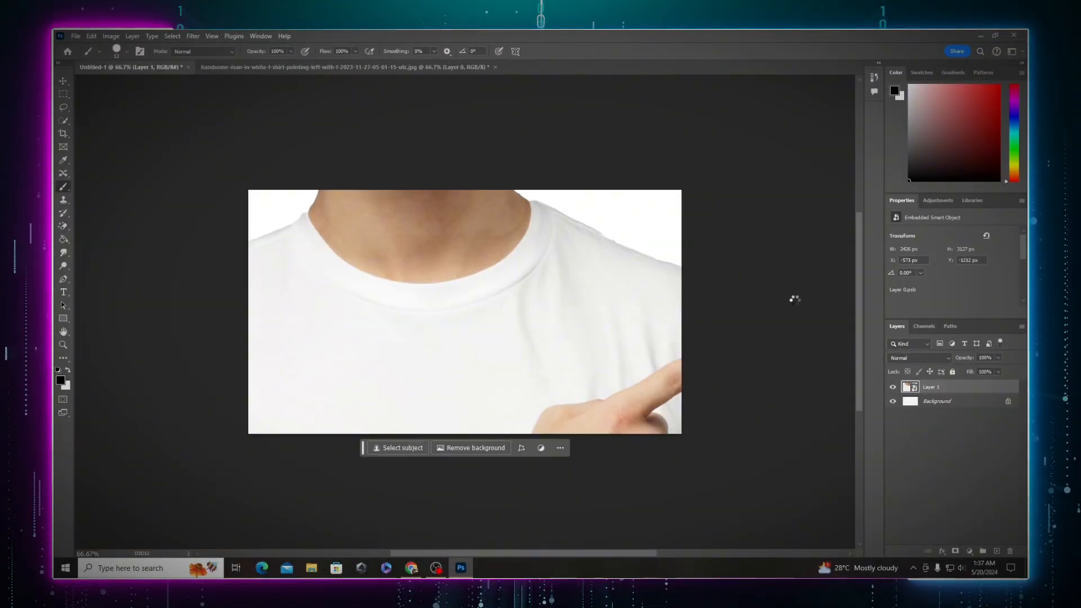
key("ctrl+t")
key("ctrl+minus")
key("ctrl+minus")
key("Return")
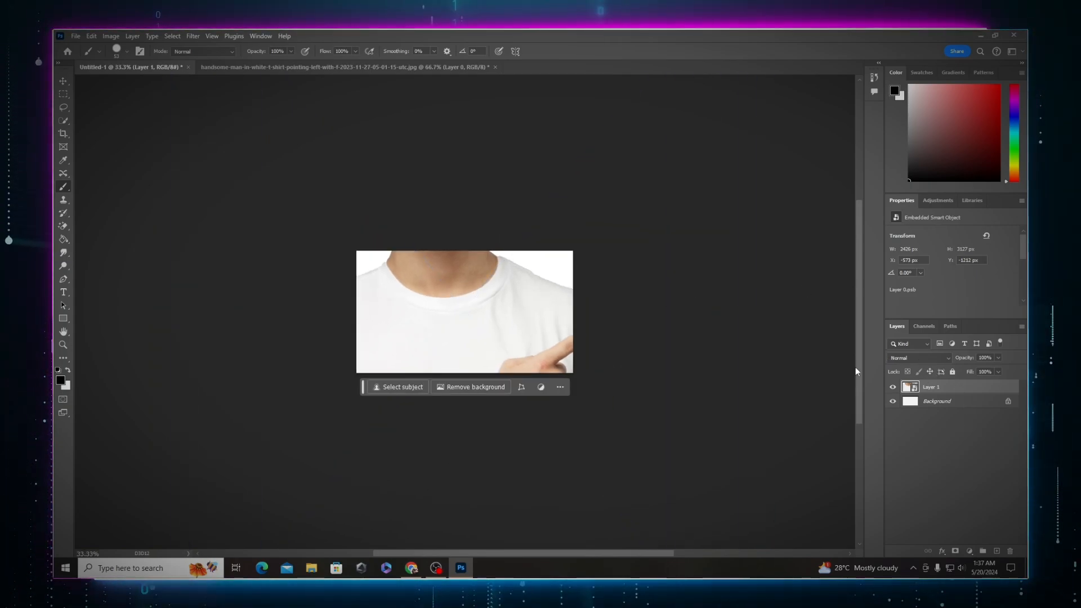
Step: Scale the man down with Free Transform and position him in the middle of the canvas
key("ctrl+minus")
key("ctrl+t")
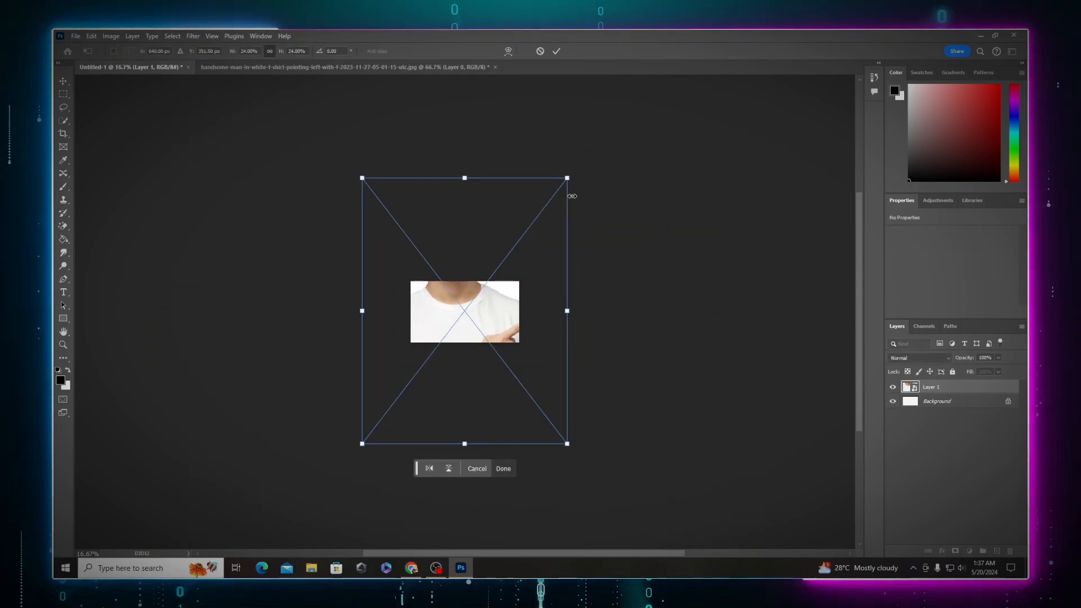
left_click_drag(569, 177, 414, 378)
left_click_drag(382, 411, 452, 324)
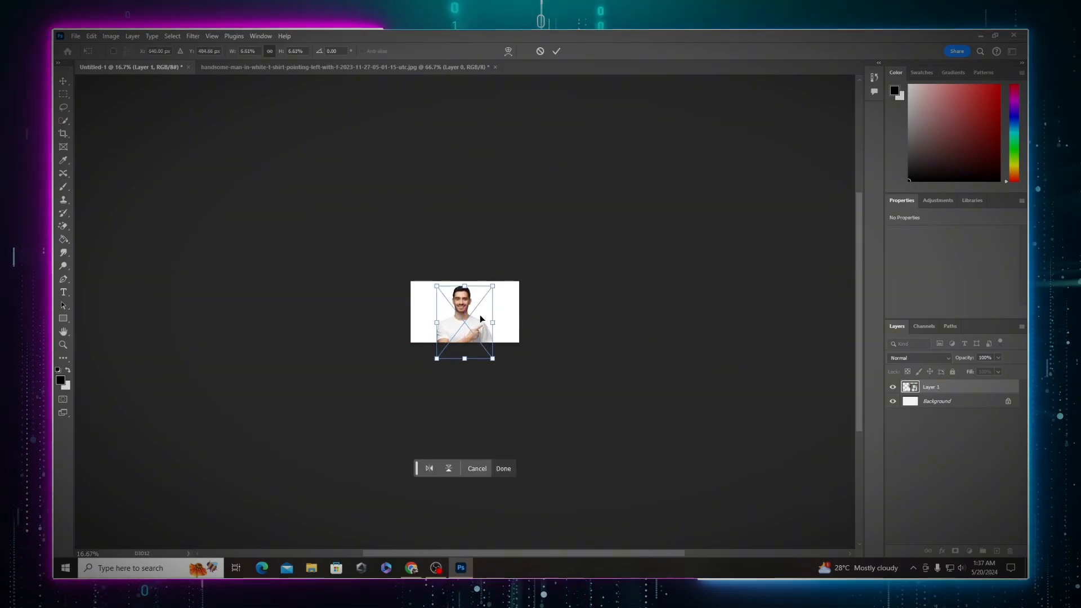
key("Return")
key("b")
key("ctrl+plus")
key("ctrl+plus")
key("ctrl+plus")
key("ctrl+plus")
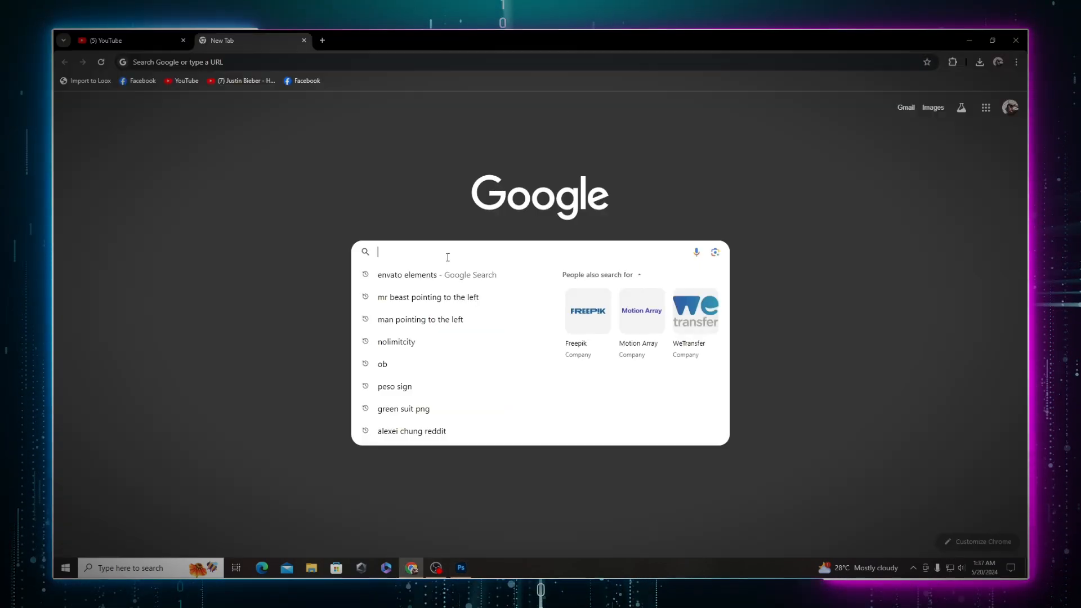
Step: Switch to the browser and search Google for gaming room set up landscape images
type("gaming too")
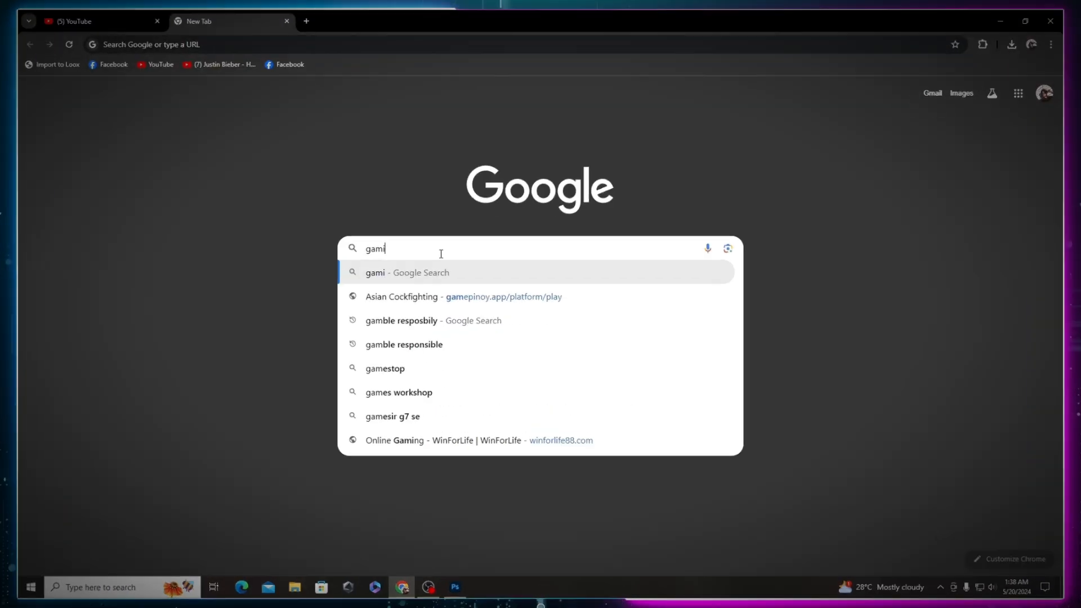
key("BackSpace")
key("BackSpace")
key("BackSpace")
key("BackSpace")
type("room set up landscape")
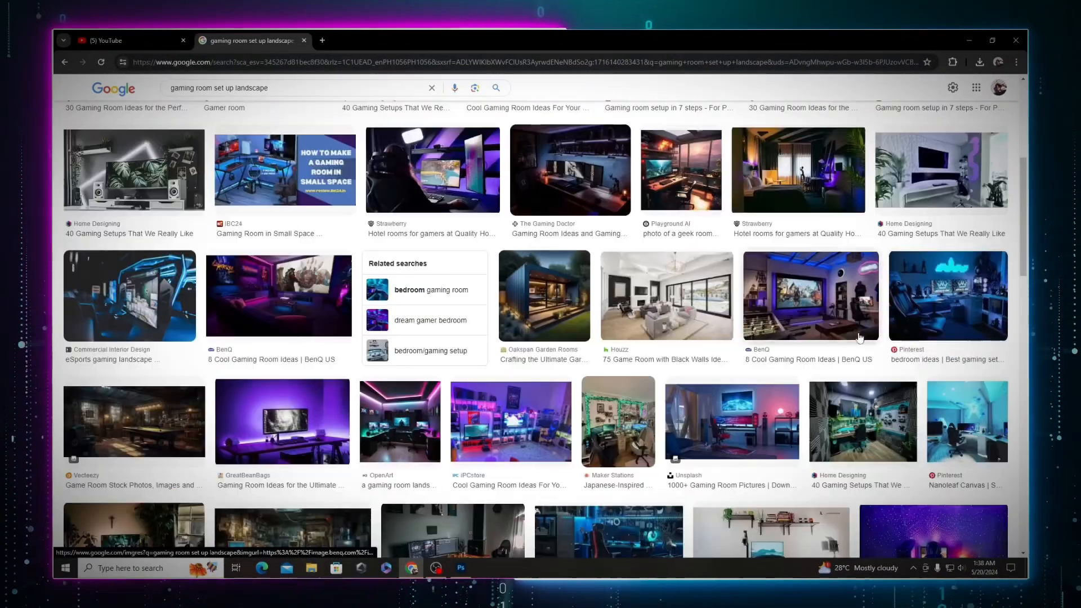
Step: Browse the image results for a suitable gaming room background
scroll(338, 282, "down", 1)
left_click(337, 265)
scroll(831, 484, "down", 5)
left_click(823, 491)
scroll(540, 315, "down", 6)
left_click(614, 239)
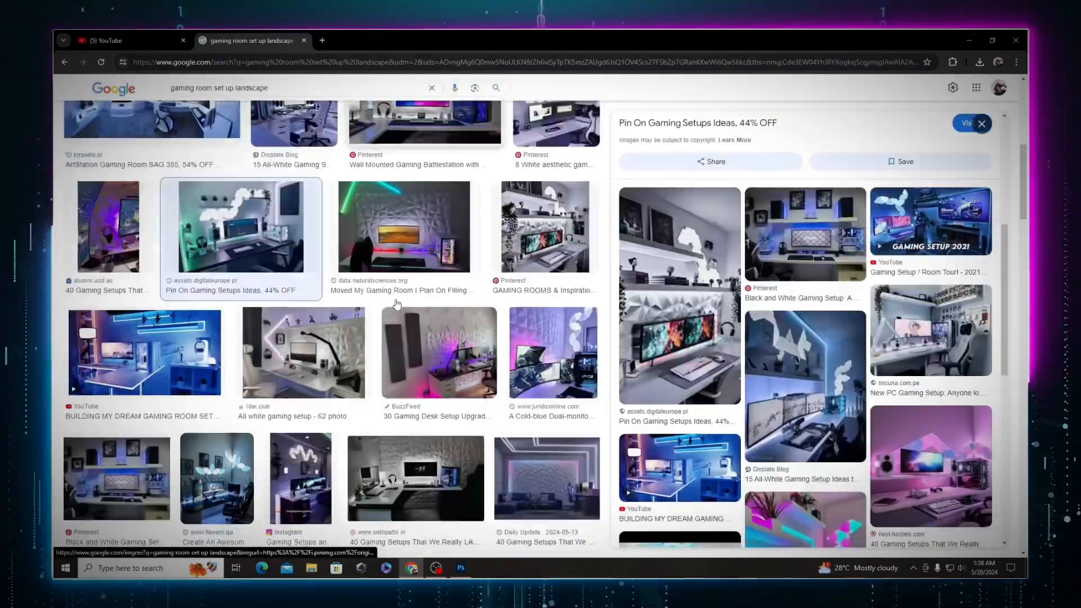
scroll(396, 303, "down", 5)
left_click(315, 338)
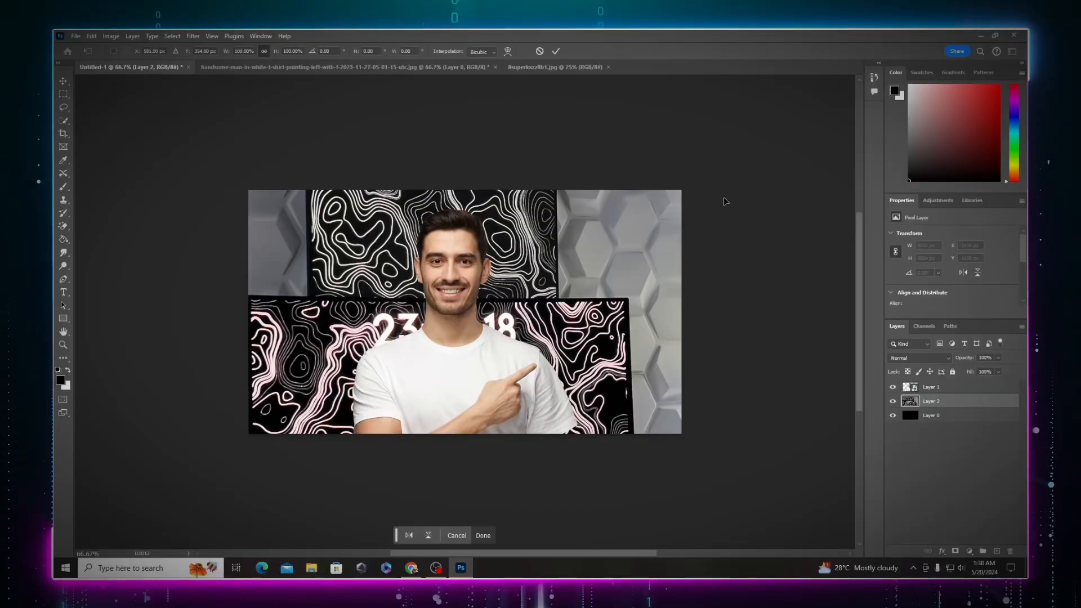
Step: Scale the pasted gaming room photo down to cover the canvas behind the man
key("ctrl+minus")
key("ctrl+minus")
key("ctrl+minus")
key("ctrl+minus")
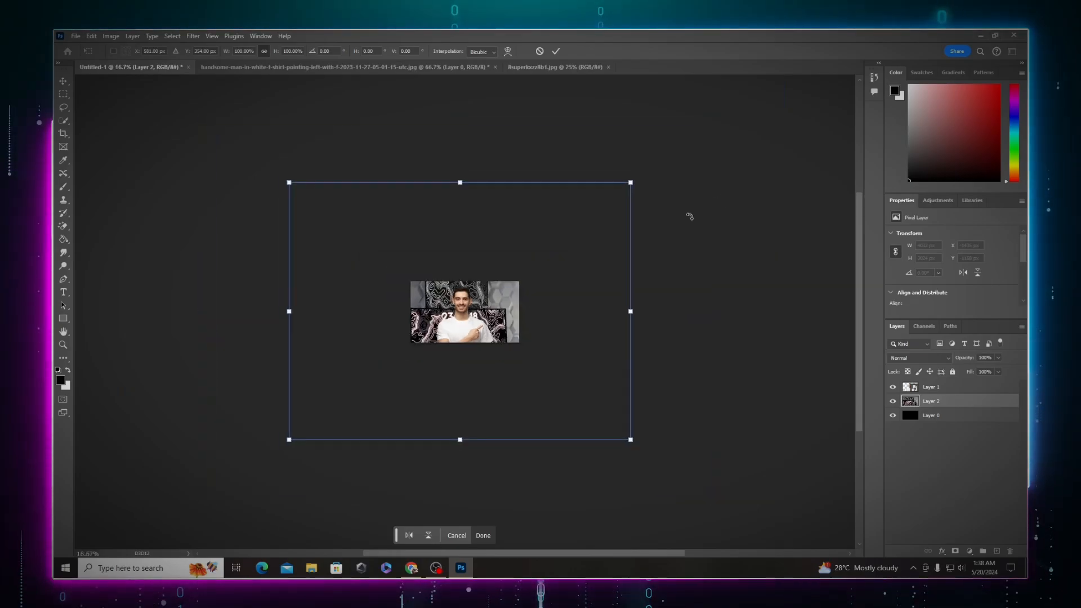
left_click_drag(630, 181, 444, 376)
left_click_drag(371, 389, 484, 321)
left_click_drag(530, 371, 486, 338)
mouse_move(467, 317)
left_mouse_down()
mouse_move(488, 324)
mouse_move(477, 324)
left_mouse_up()
left_click_drag(495, 343, 524, 365)
left_click_drag(511, 346, 511, 329)
Step: Fine-tune the gaming room background's position and commit the transform
key("ctrl+plus")
key("ctrl+plus")
key("ctrl+plus")
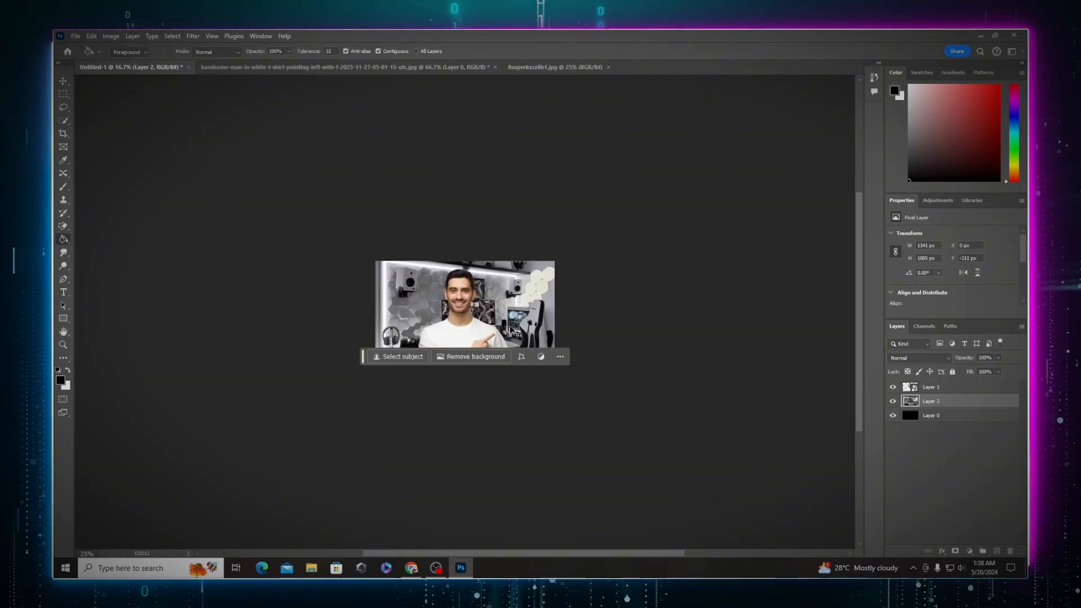
left_click_drag(596, 301, 588, 302)
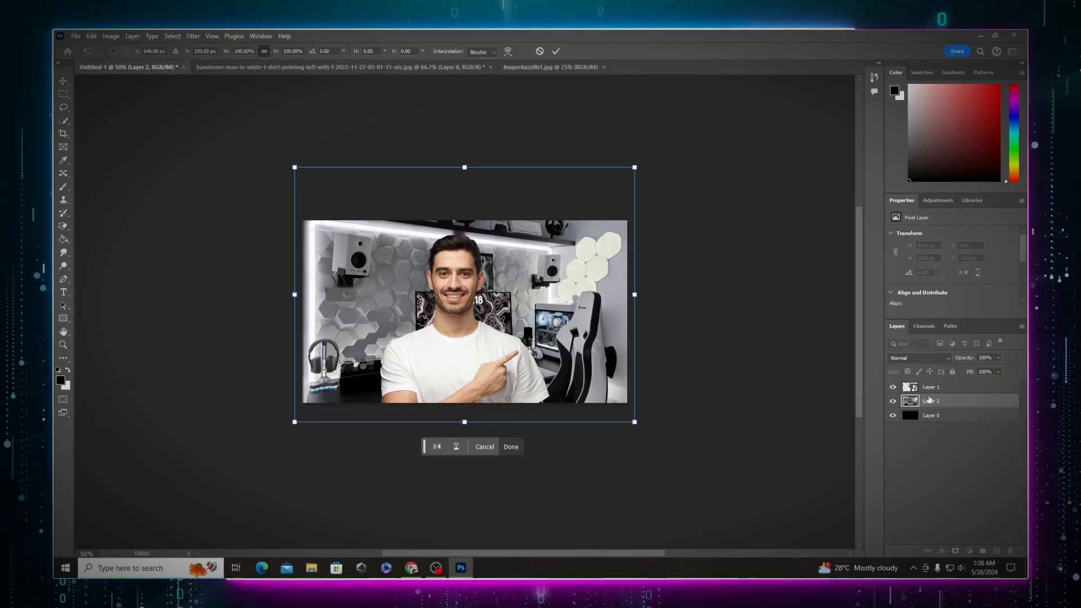
key("Return")
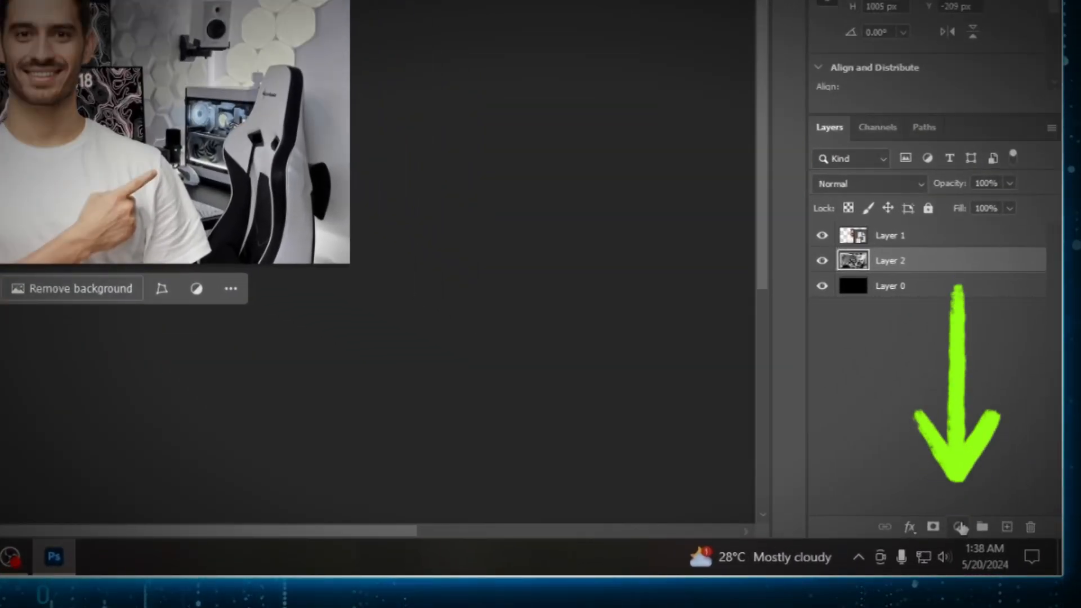
Step: Add an Exposure adjustment layer and clip it to the gaming room layer
left_click(961, 527)
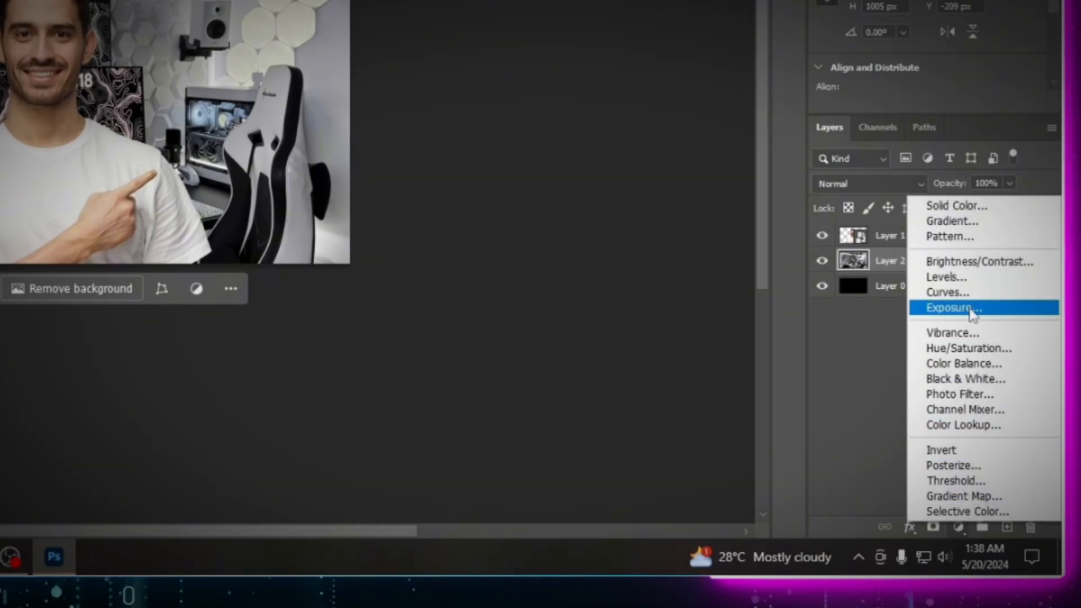
left_click(954, 307)
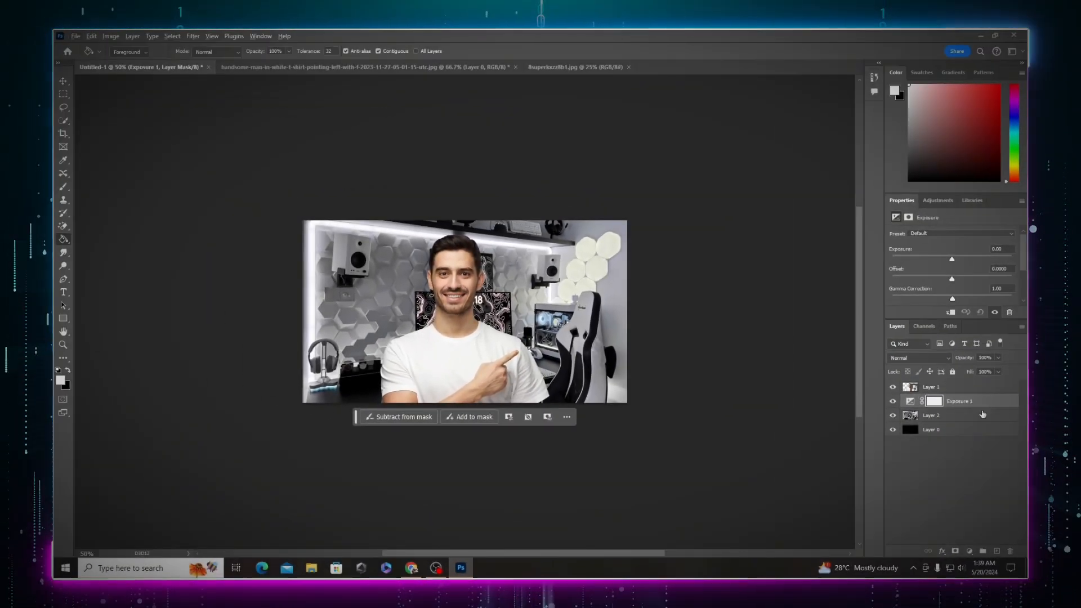
left_click(992, 408, "alt")
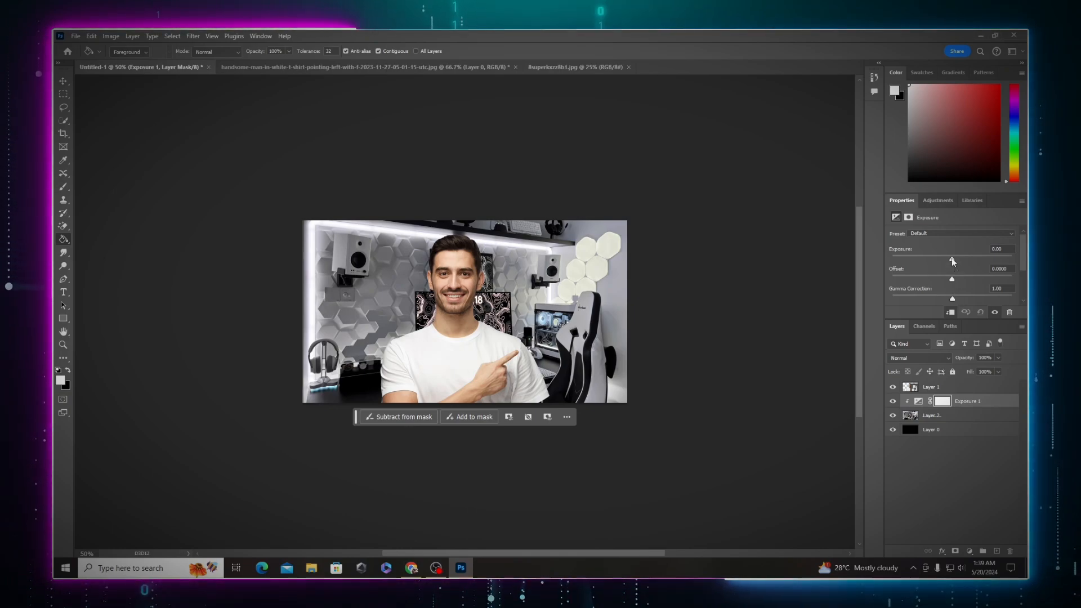
left_click_drag(951, 259, 915, 259)
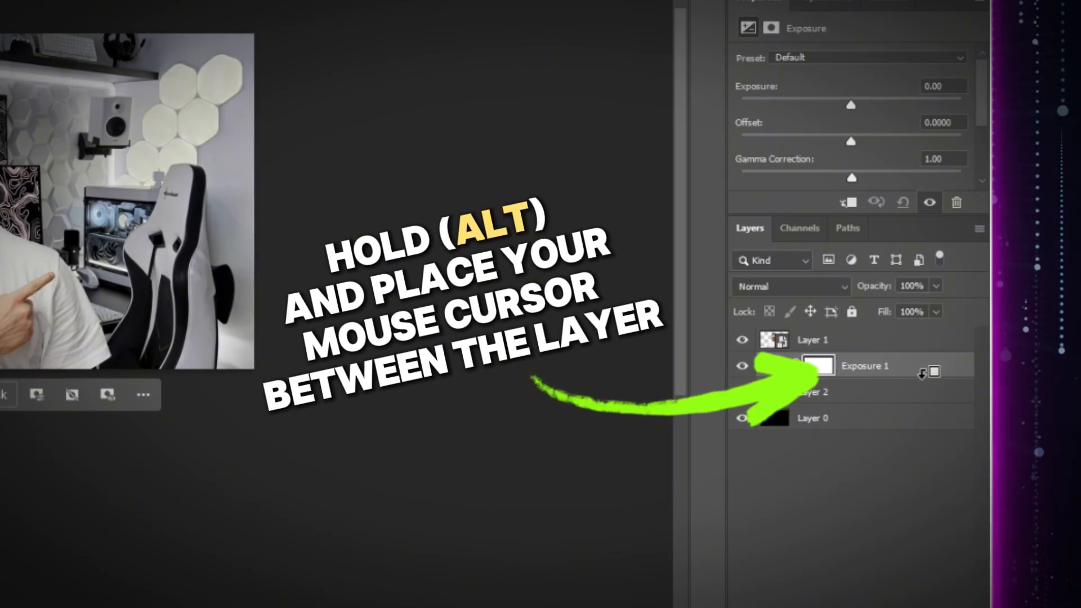
left_click(924, 376, "alt")
Step: Darken the background by setting the exposure to -5.50
left_click_drag(851, 105, 791, 106)
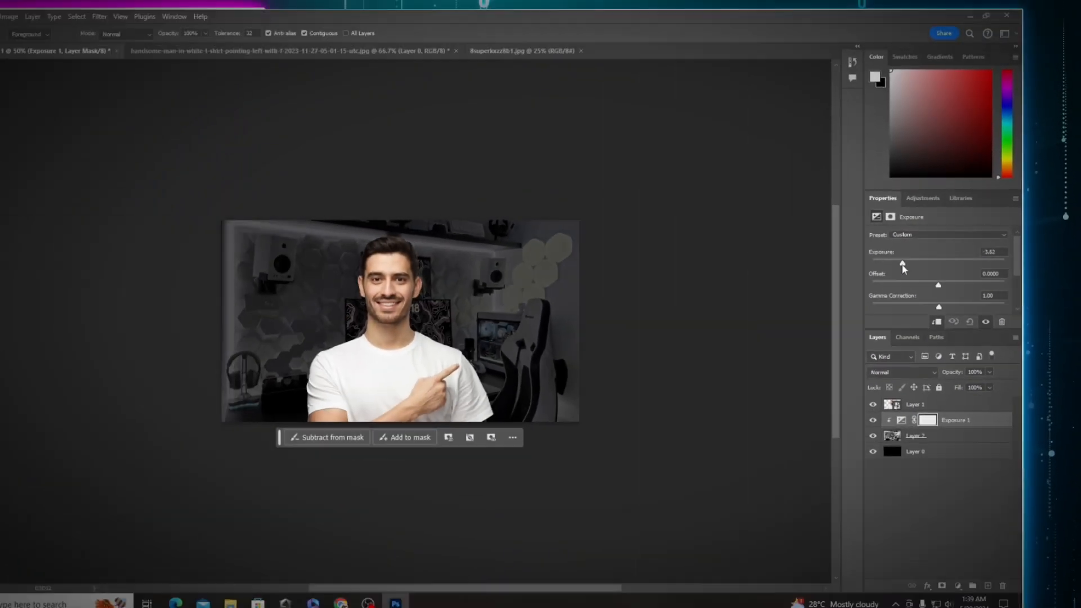
left_click_drag(902, 269, 897, 267)
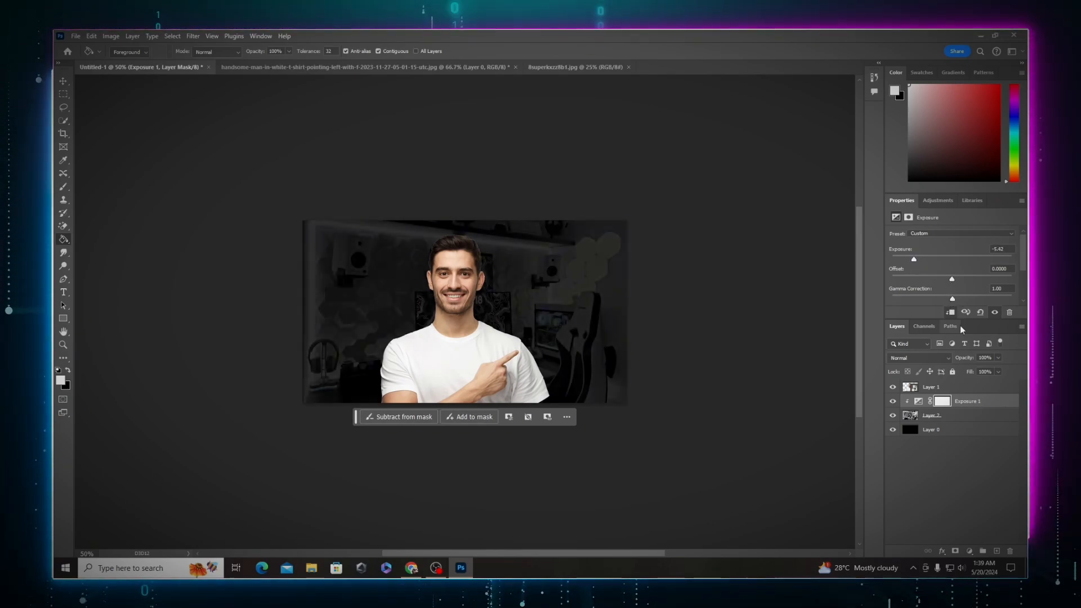
left_click_drag(914, 259, 912, 259)
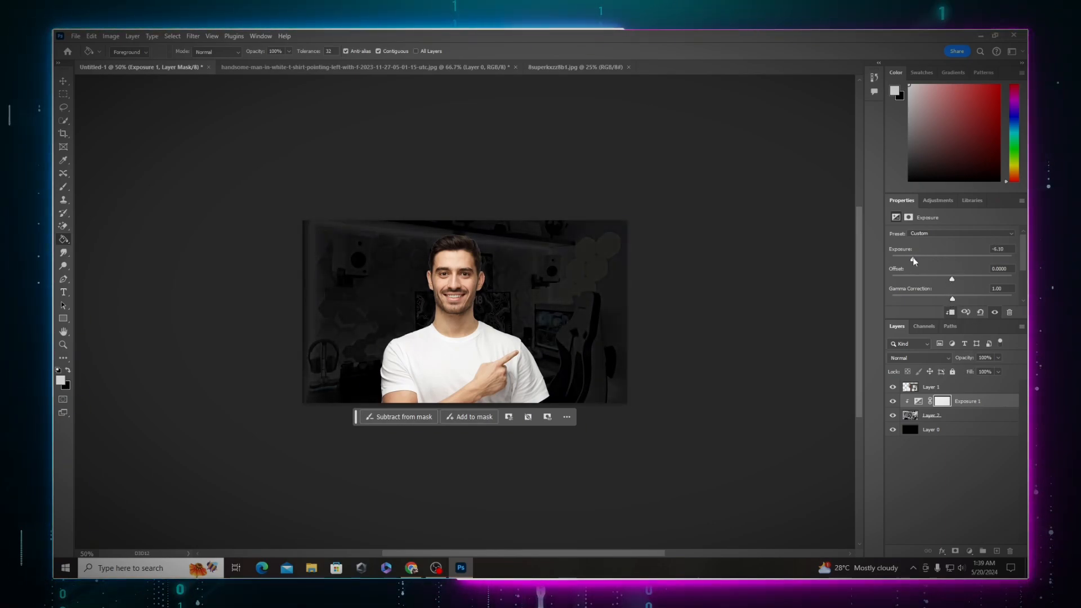
left_click(969, 406)
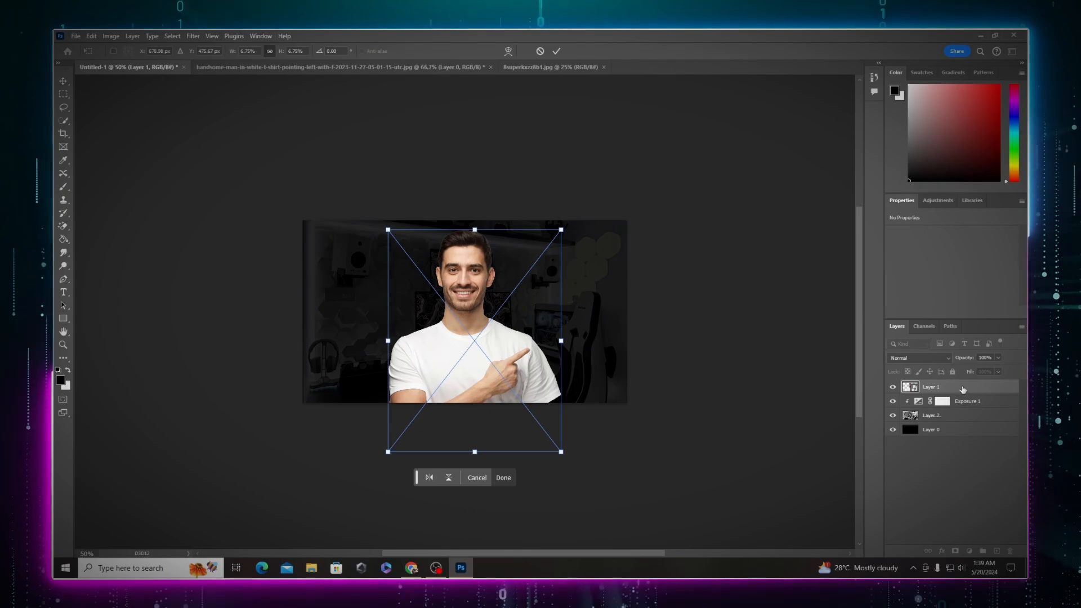
key("Return")
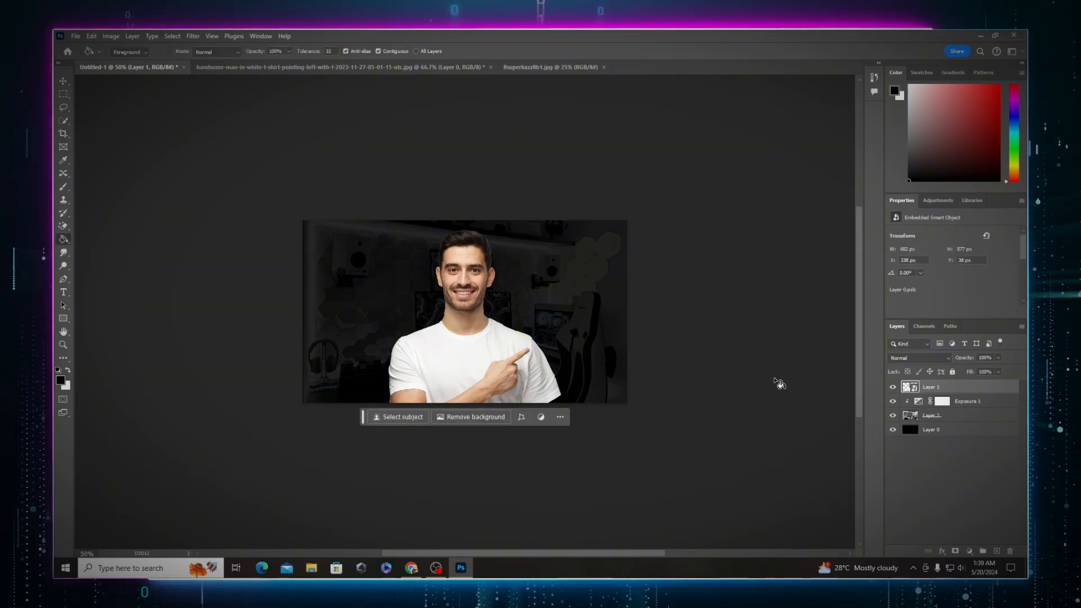
Step: Create two new blank layers above the man's layer
key("ctrl+shift+n")
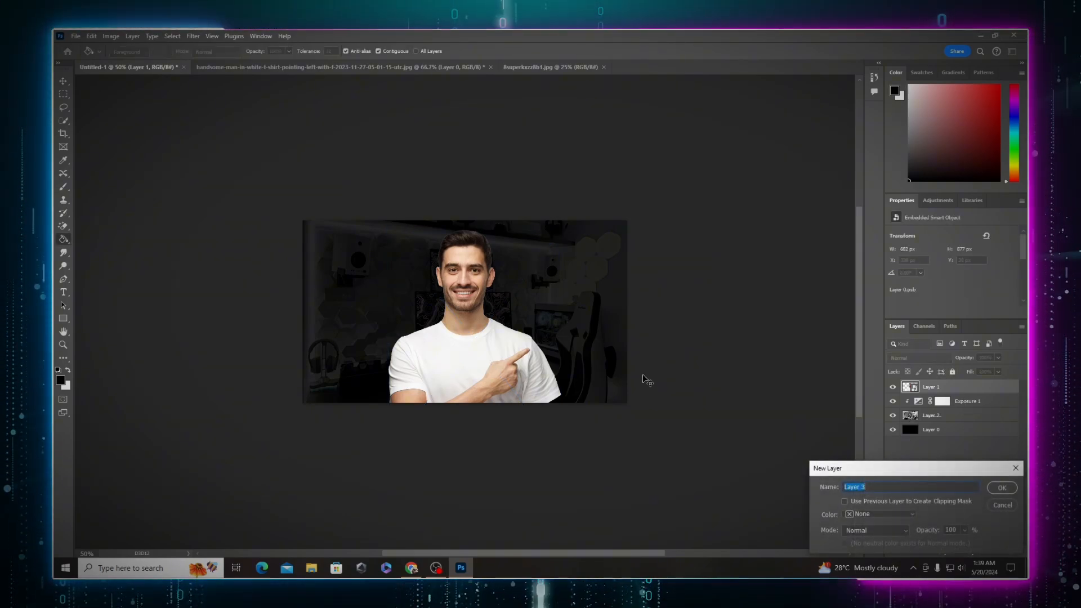
key("Return")
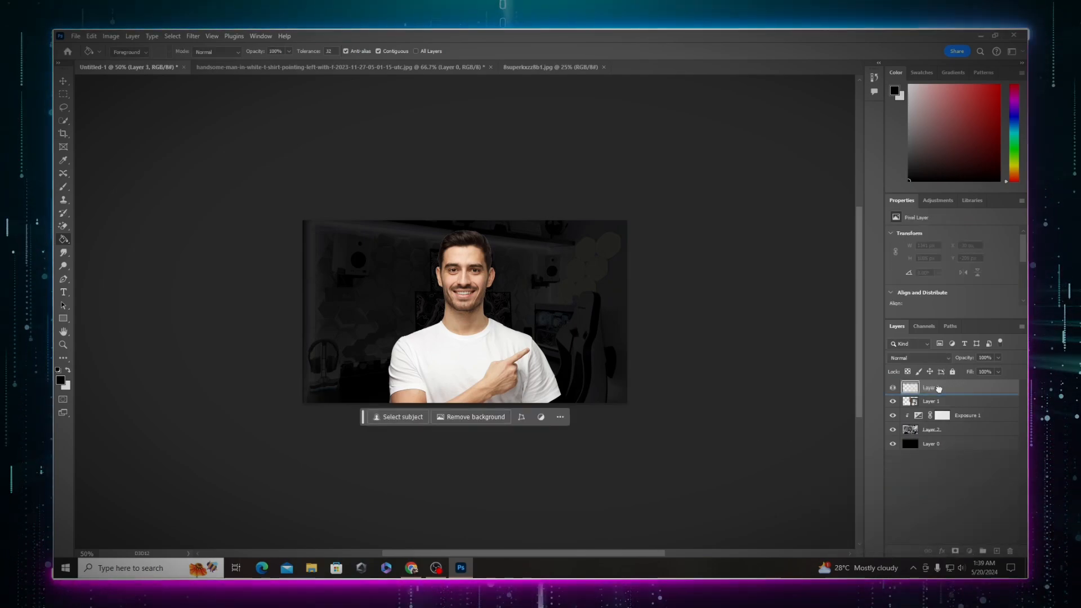
key("ctrl+shift+n")
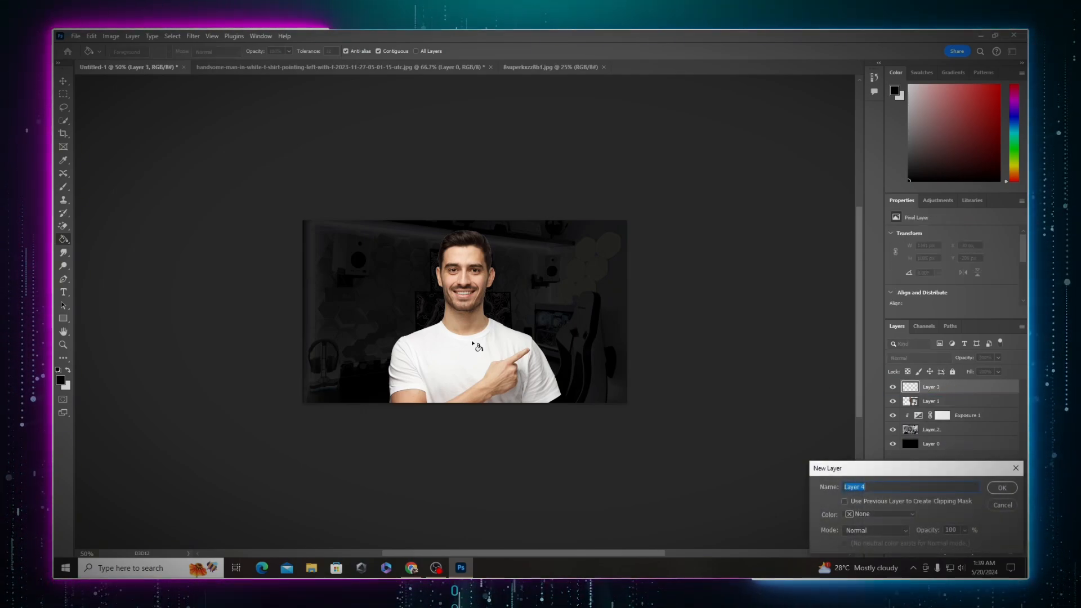
key("Return")
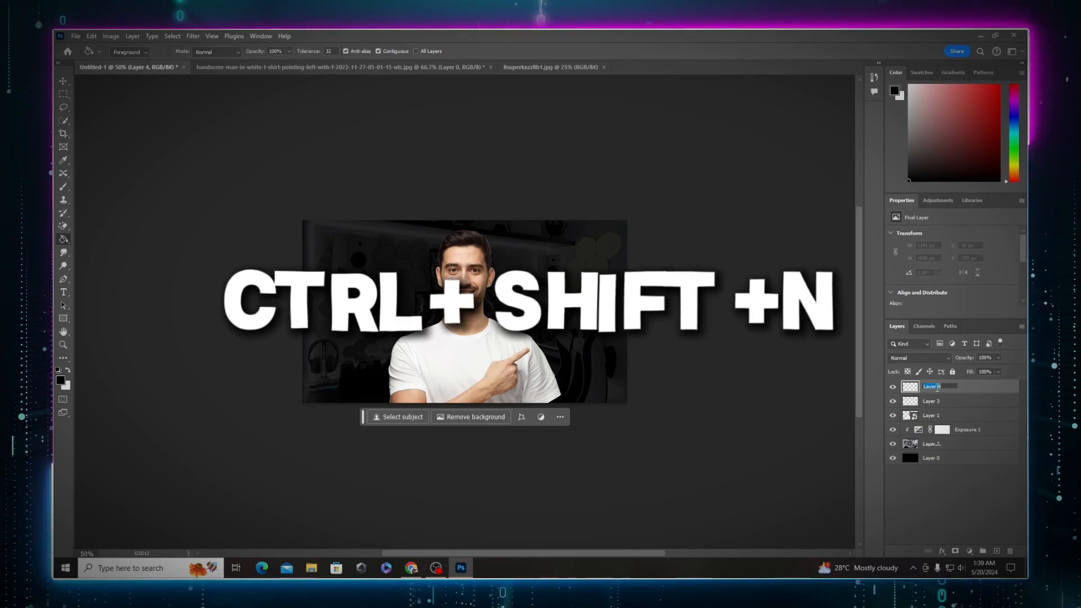
Step: Rename the two new layers to pa ilaw 1 and pa ilaw 2, and select pa ilaw 1
double_click(932, 401)
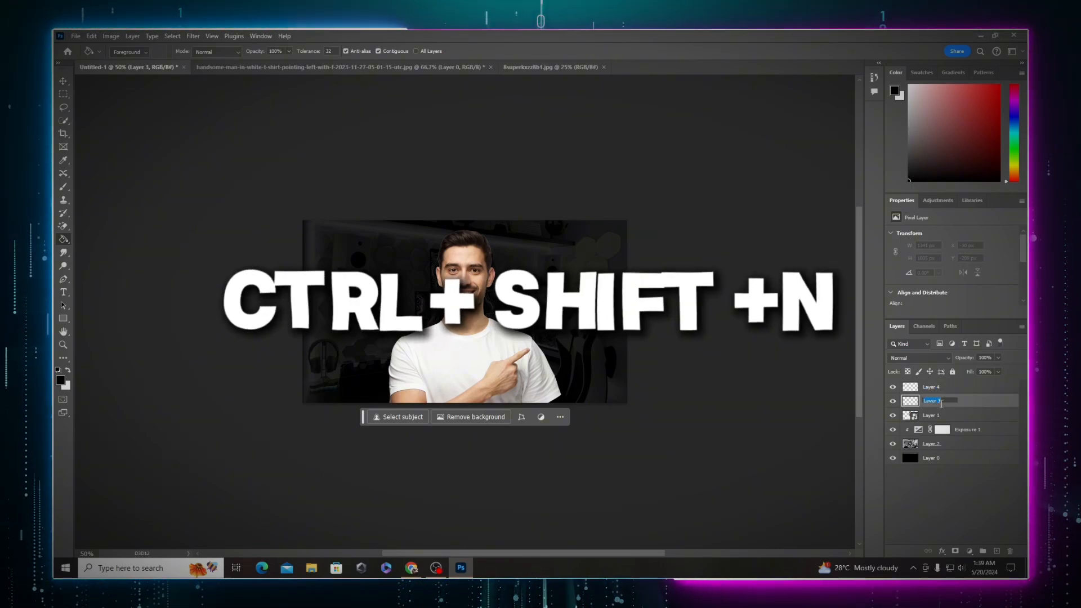
type("pa ilaw 1")
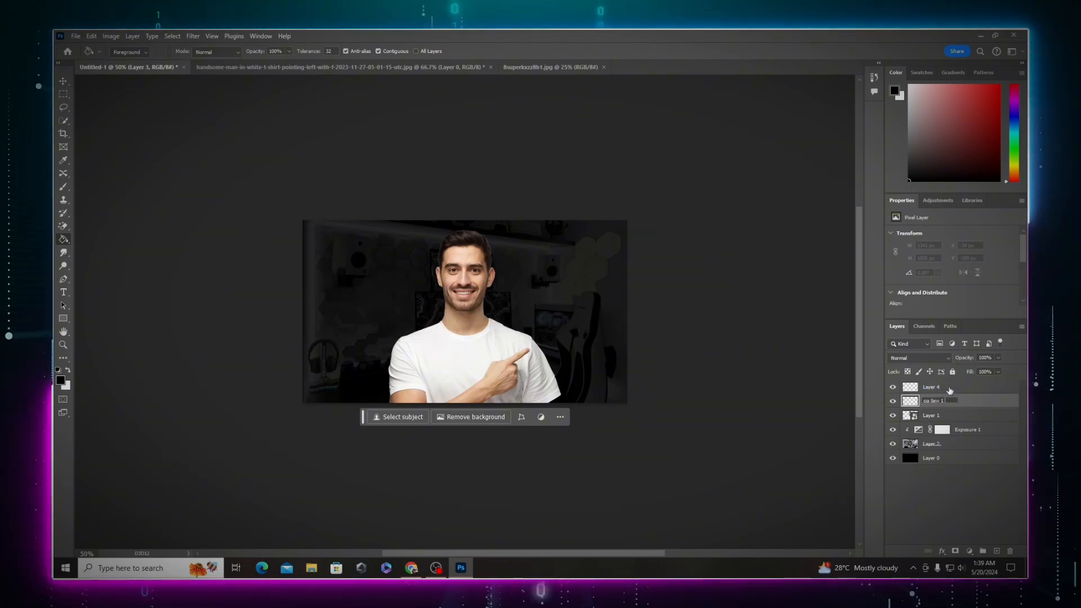
left_click(943, 388)
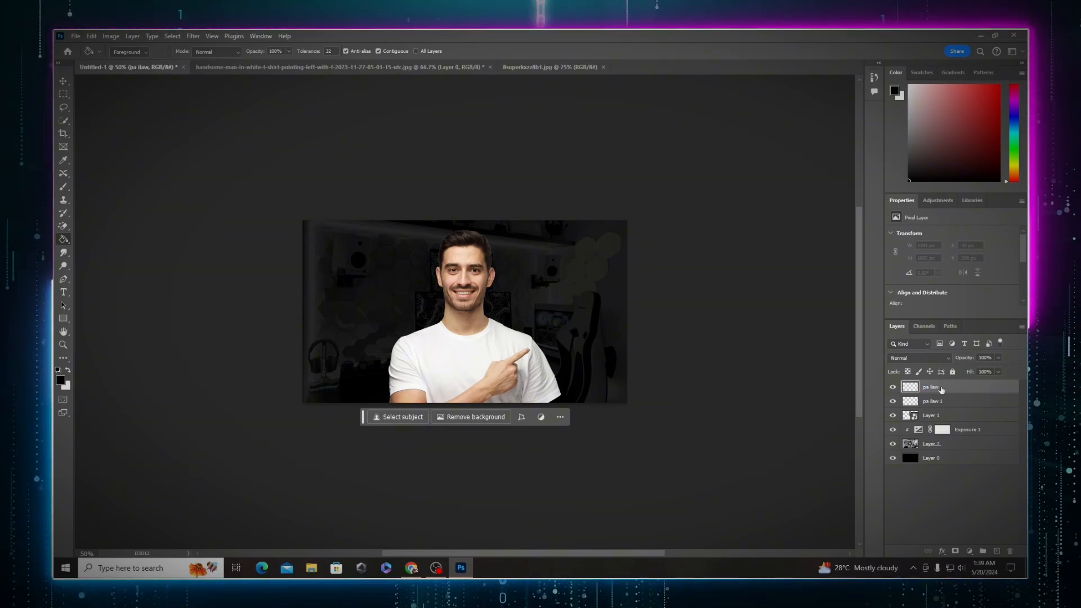
left_click(939, 405)
left_click(949, 388)
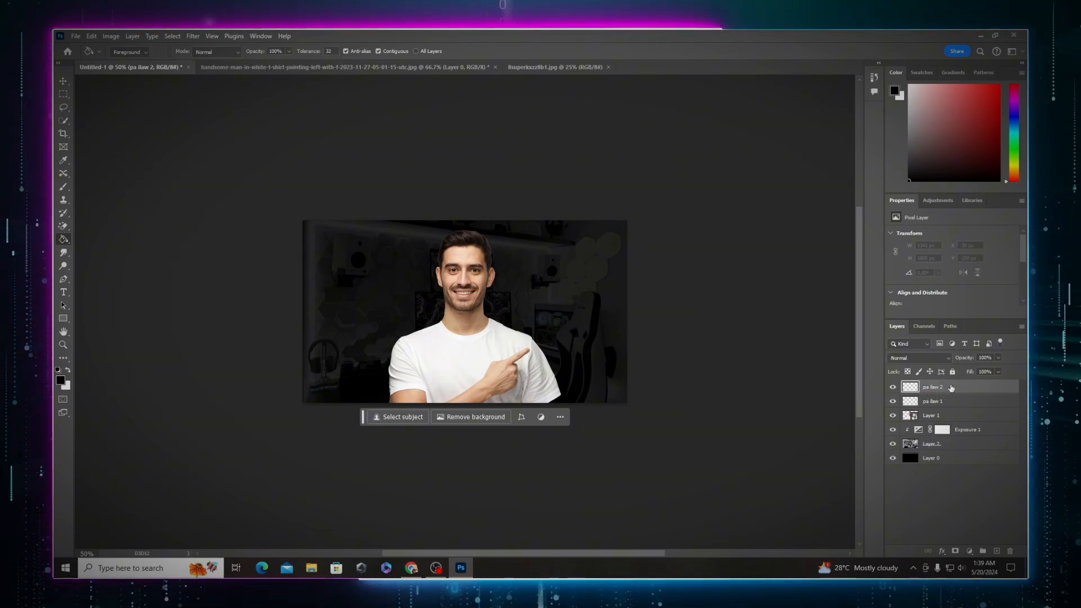
left_click(939, 401)
Step: With a large white soft round brush, paint a glow around the man's body on pa ilaw 1
key("b")
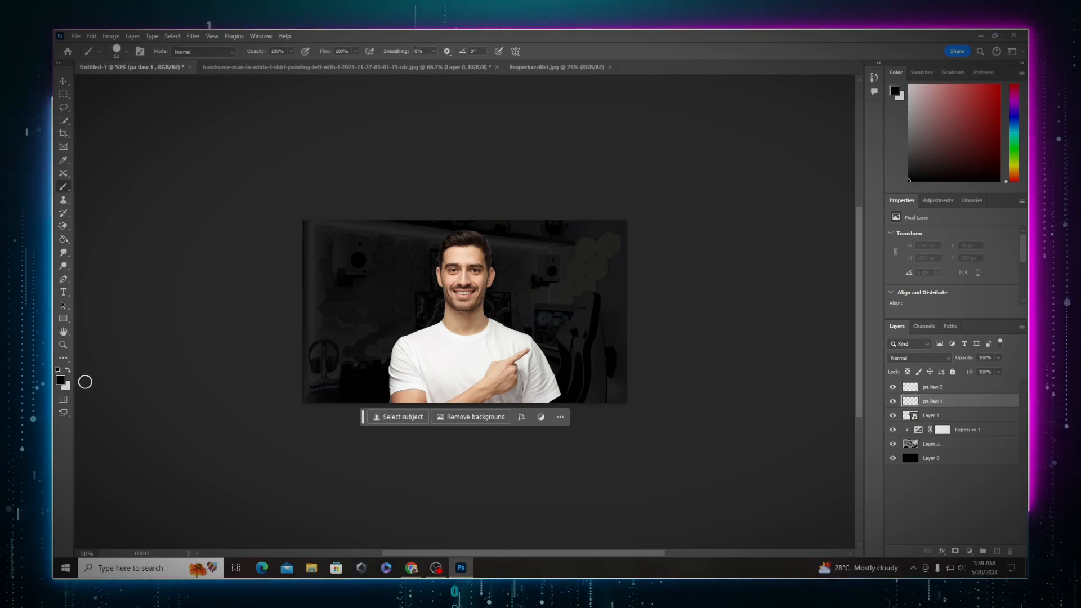
key("x")
right_click(441, 328)
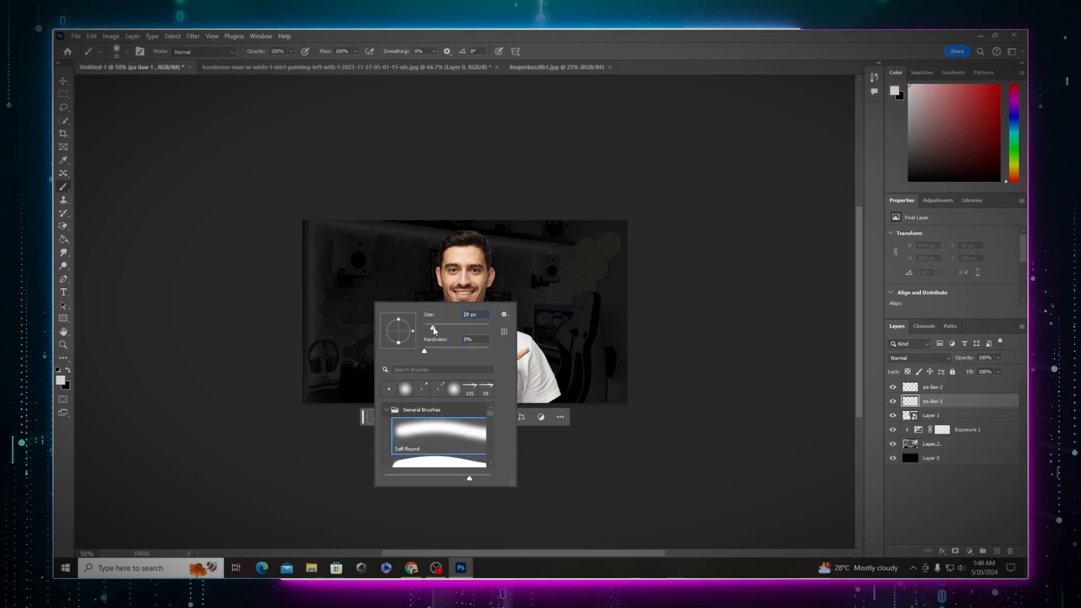
left_click_drag(432, 328, 472, 328)
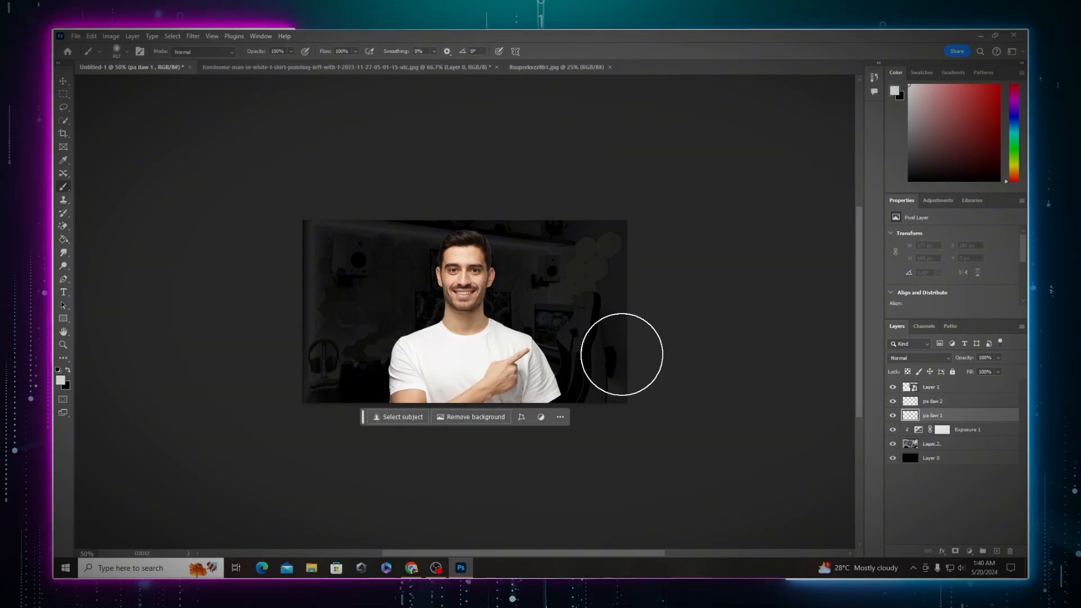
left_click(459, 364)
left_click(461, 371)
left_click(472, 374)
left_click(465, 374)
left_click(451, 403)
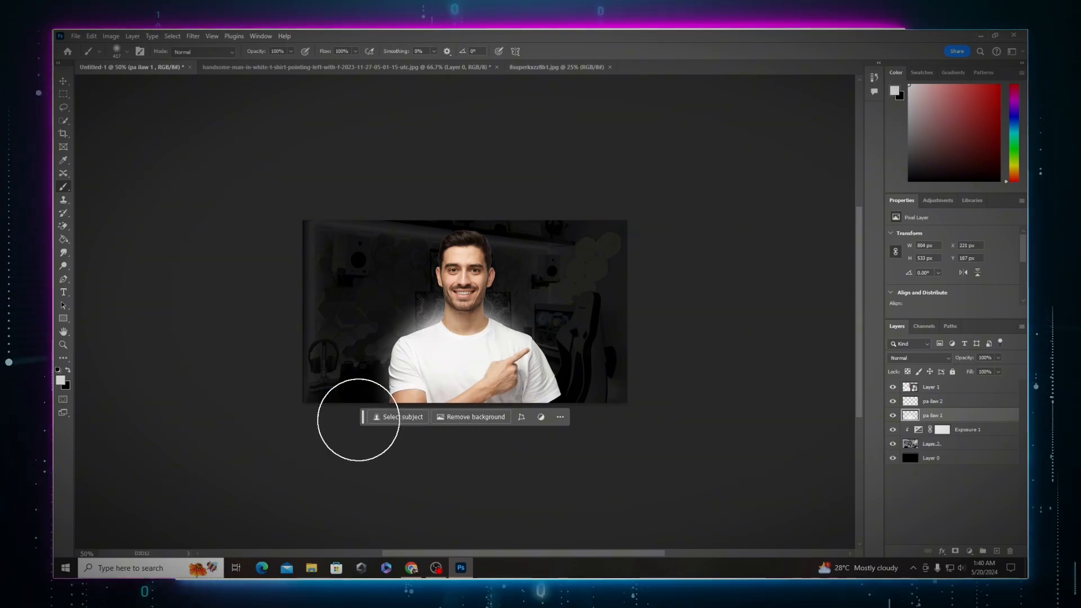
left_click_drag(362, 417, 343, 512)
left_click(496, 401)
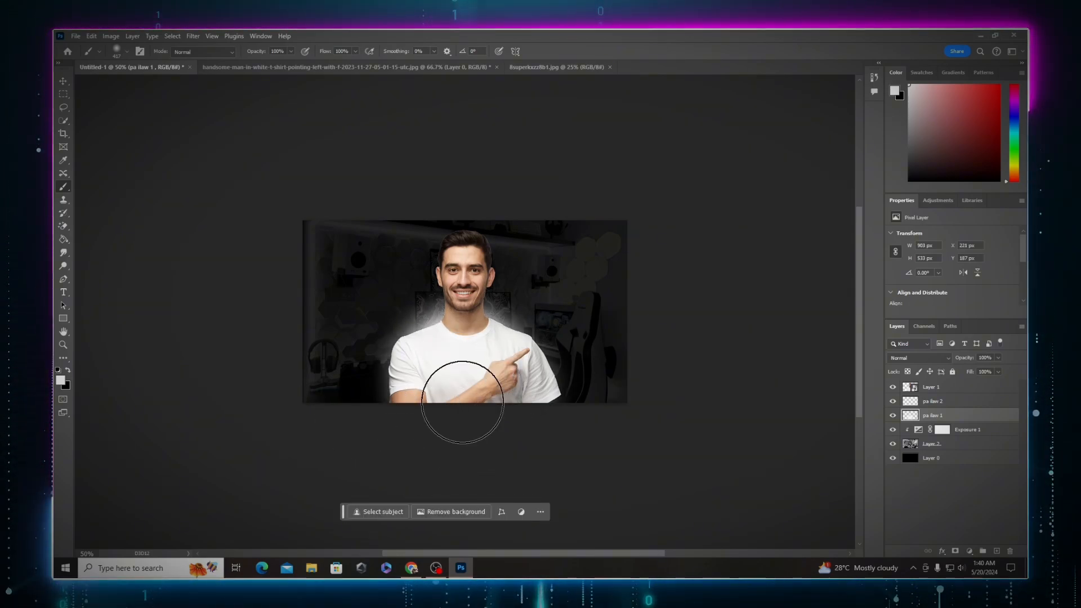
left_click(463, 369)
left_click(492, 374)
left_click(445, 389)
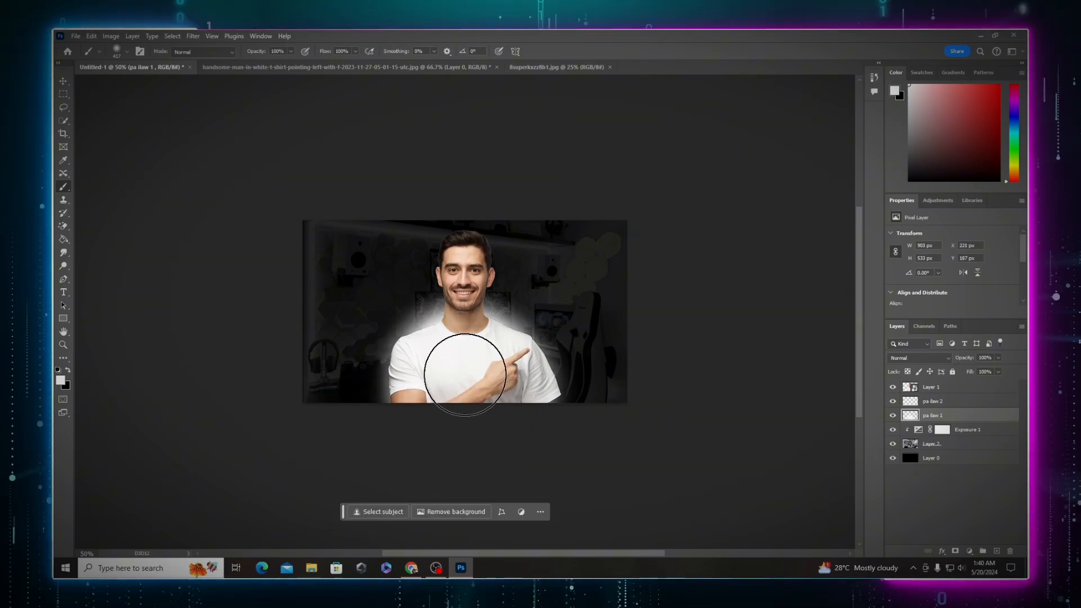
Step: Enlarge the brush and paint more white glow around the man's head and shoulders
right_click(495, 321)
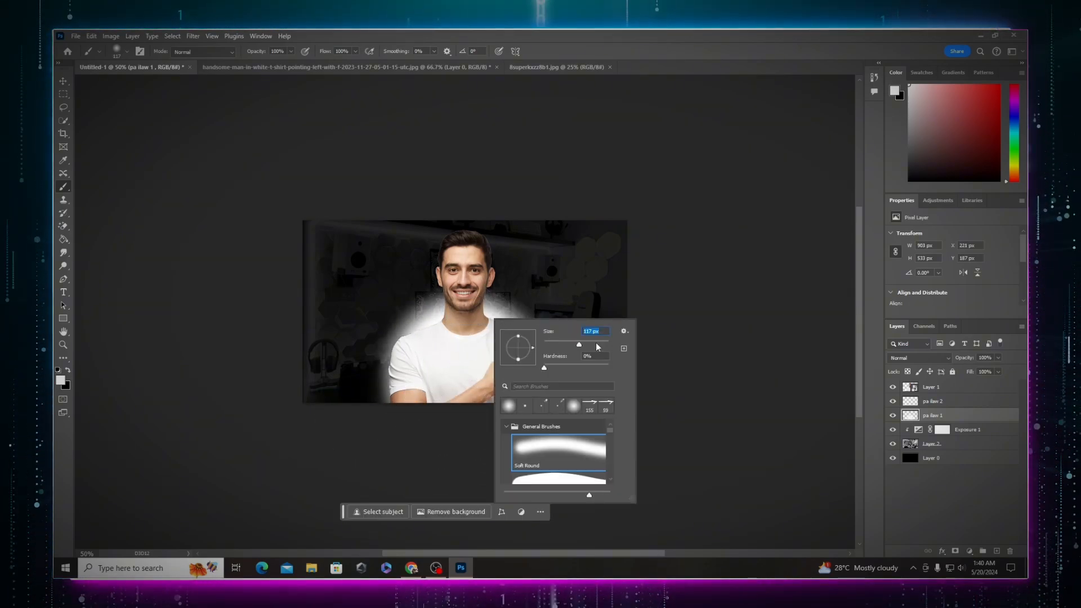
left_click_drag(591, 344, 593, 344)
left_click(468, 281)
left_click_drag(466, 283, 465, 262)
right_click(464, 261)
left_click_drag(562, 285, 573, 285)
left_click(458, 258)
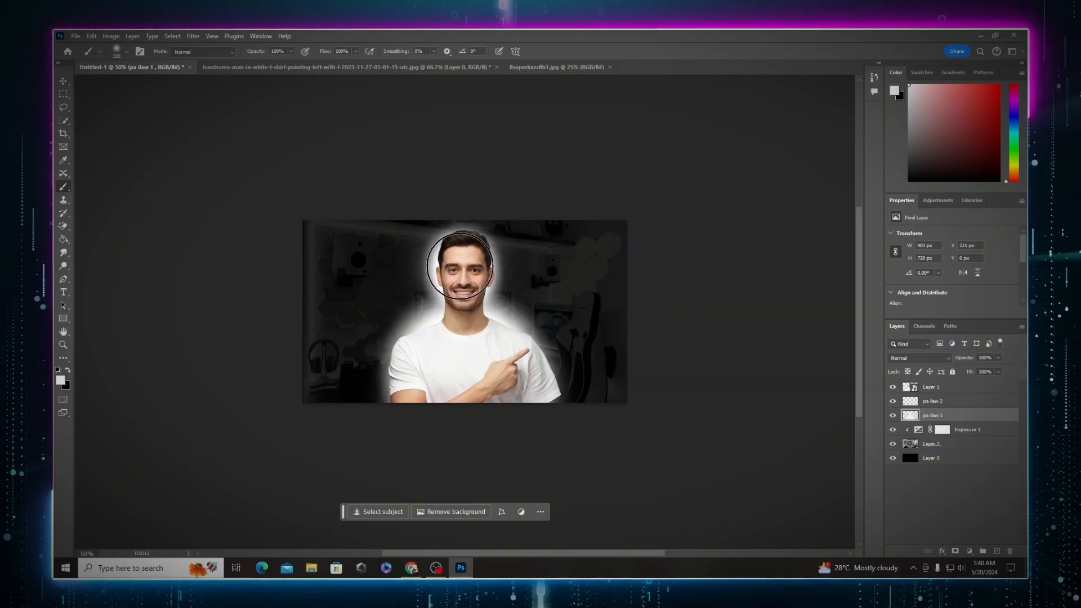
left_click_drag(458, 258, 457, 285)
left_click(497, 368)
mouse_move(497, 368)
left_mouse_down()
mouse_move(450, 366)
mouse_move(458, 346)
left_mouse_up()
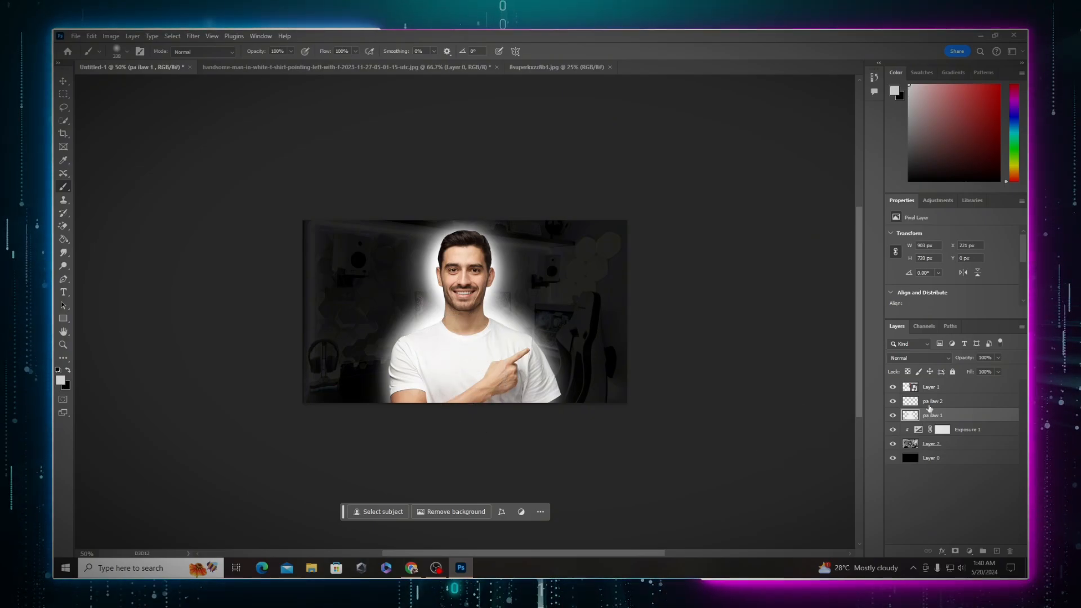
Step: Select pa ilaw 2 and set the foreground color to a bright orange-yellow
left_click(929, 404)
left_click(63, 381)
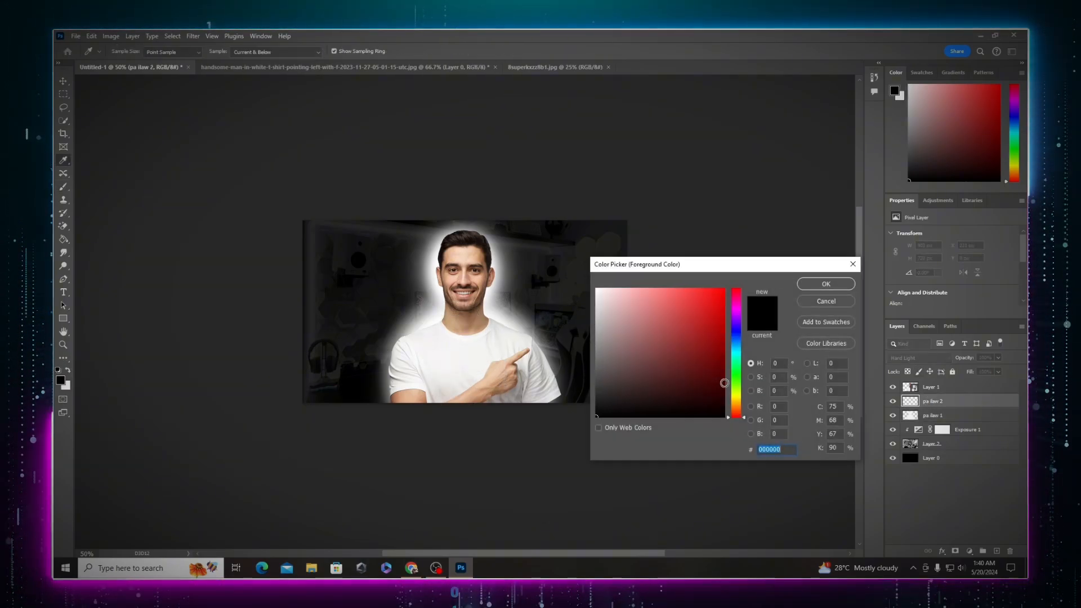
left_click_drag(743, 414, 746, 405)
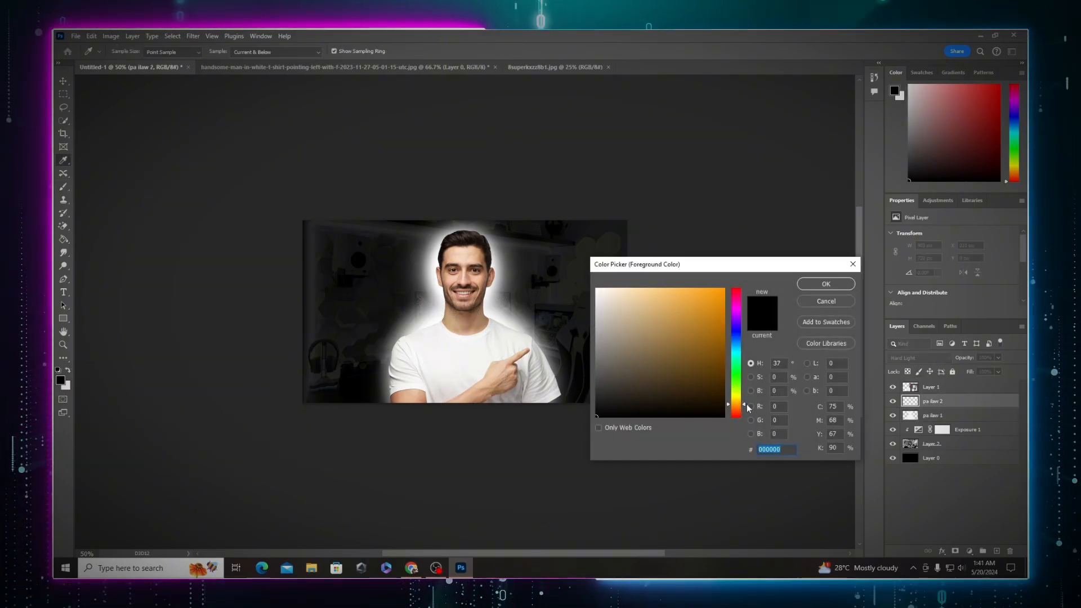
left_click(723, 289)
left_click(816, 288)
Step: Paint an orange-yellow glow around the man on pa ilaw 2
left_click(454, 345)
right_click(458, 346)
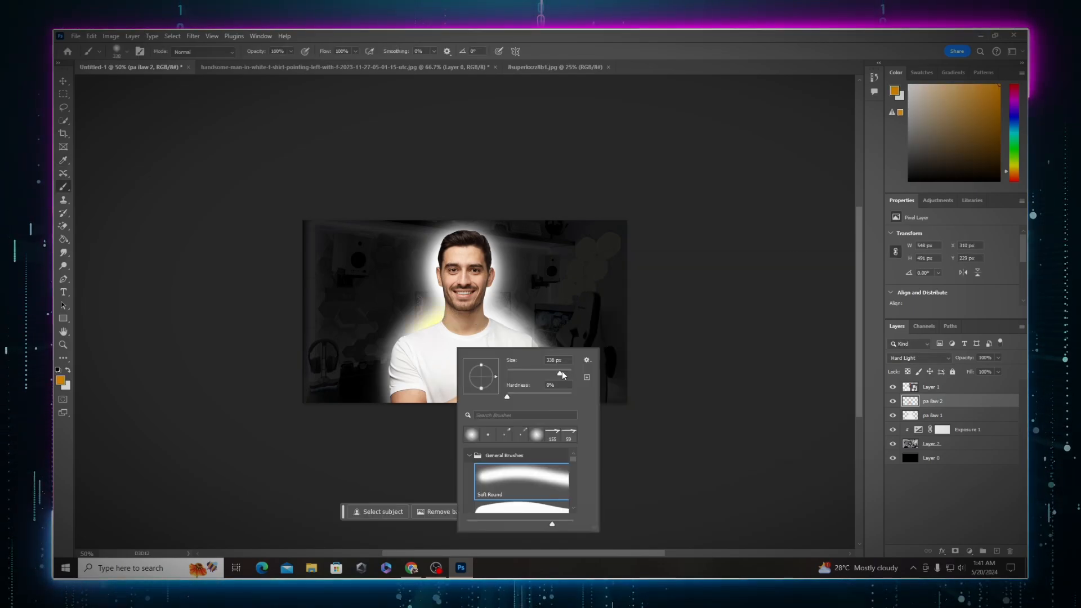
left_click(455, 348)
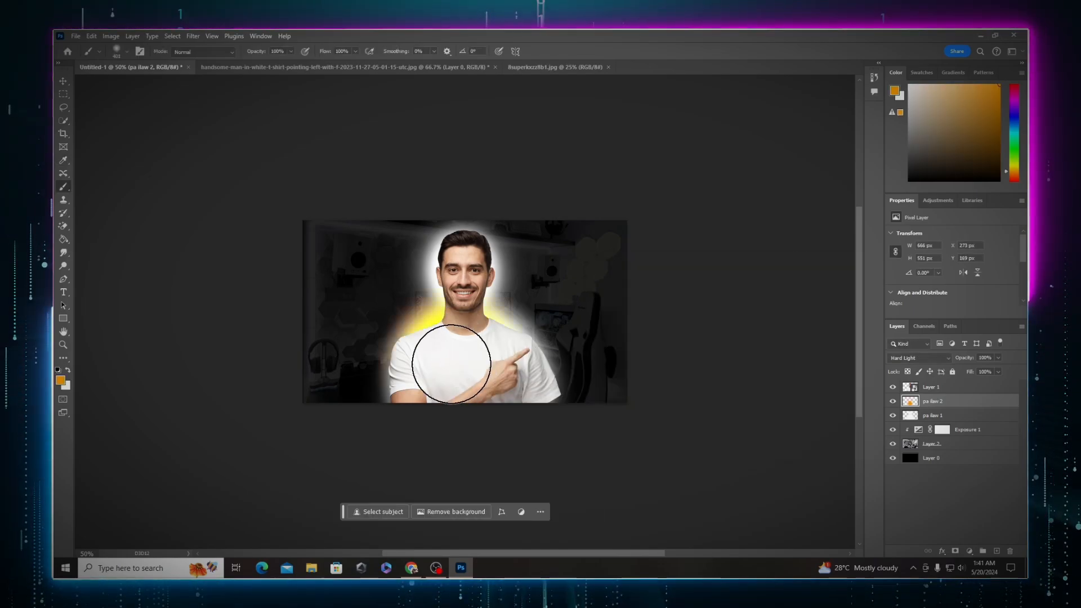
left_click(499, 375)
left_click(442, 368)
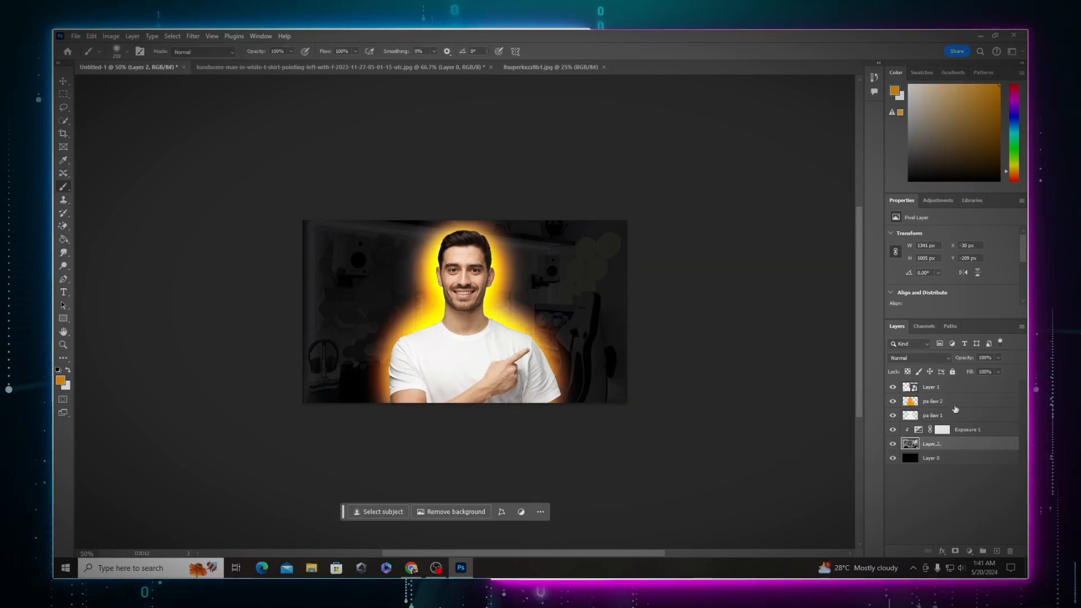
Step: Add a text box at the upper left and type KUMITA in the Showcard Gothic font
left_click(951, 412)
left_click(951, 388)
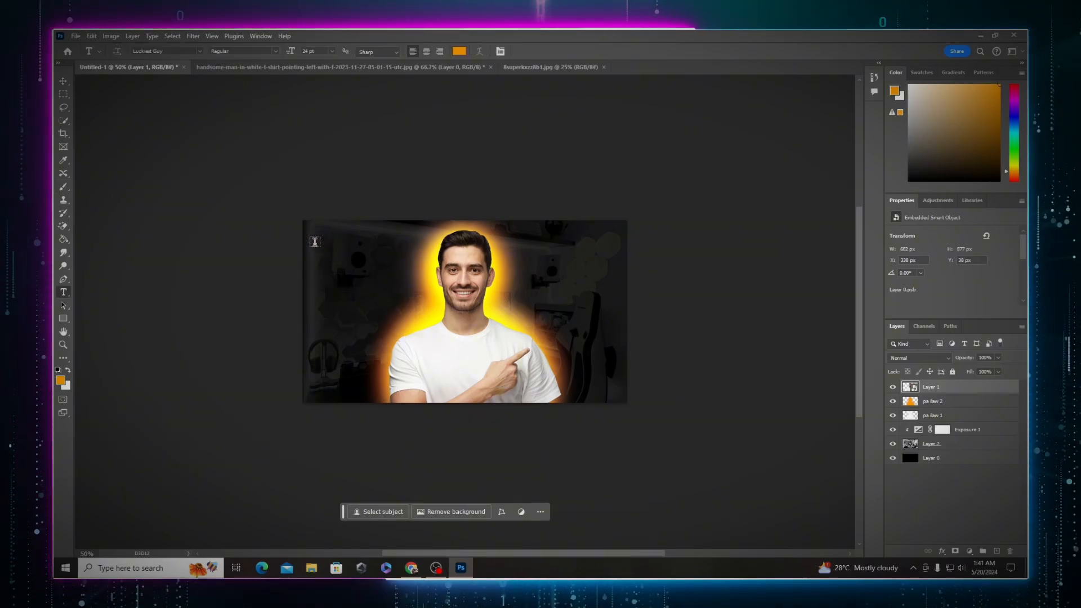
left_click_drag(309, 239, 454, 311)
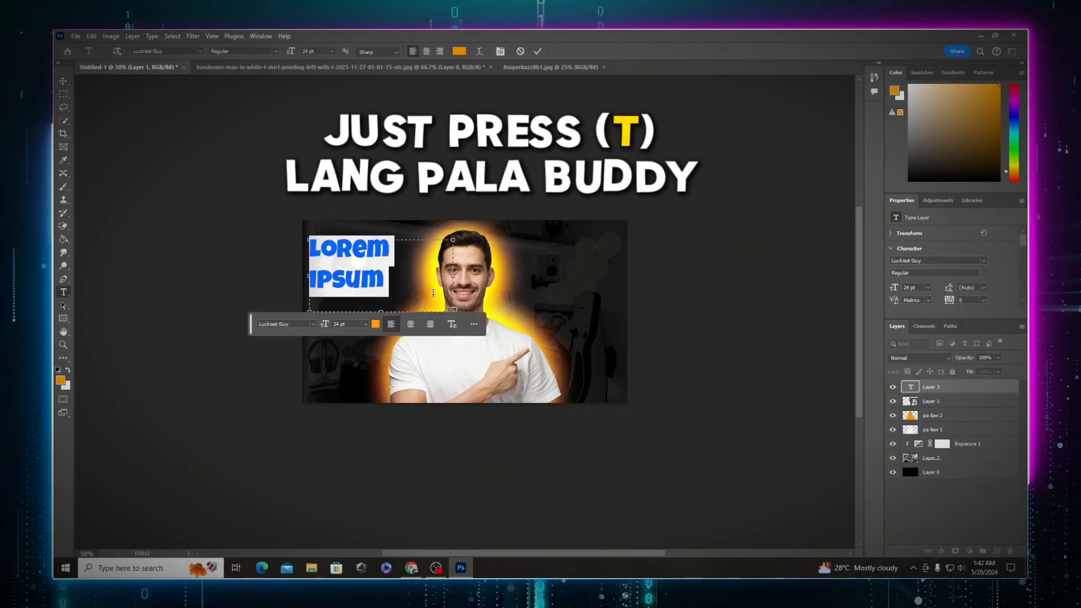
left_click(314, 324)
scroll(394, 450, "down", 5)
left_click(338, 507)
type("KUMITA")
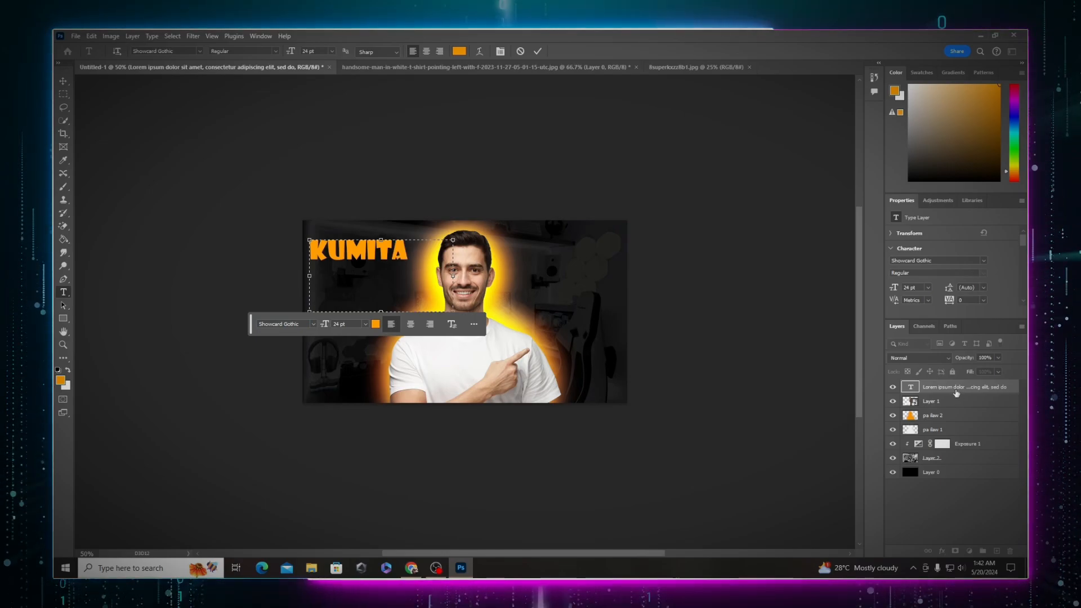
Step: Change the KUMITA text color to yellow
left_click(956, 393)
key("ctrl+t")
double_click(910, 387)
left_click(61, 380)
left_click(735, 399)
left_click(724, 288)
left_click(825, 285)
left_click(969, 397)
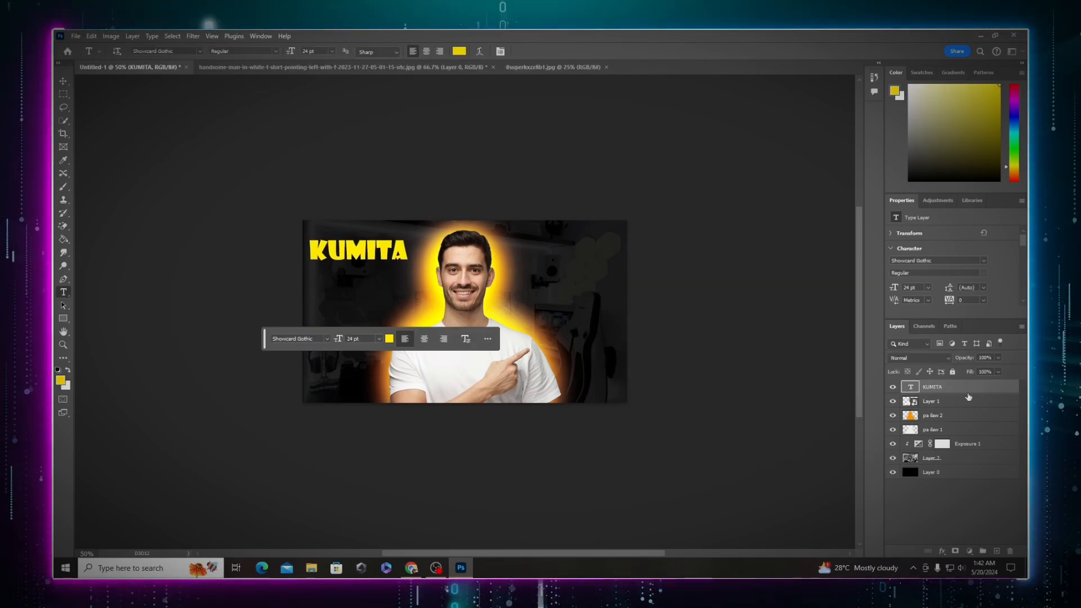
Step: Add a second text line reading ONLINE and tilt both title lines slightly
left_click_drag(310, 274, 400, 311)
type("ONLINE")
key("ctrl+t")
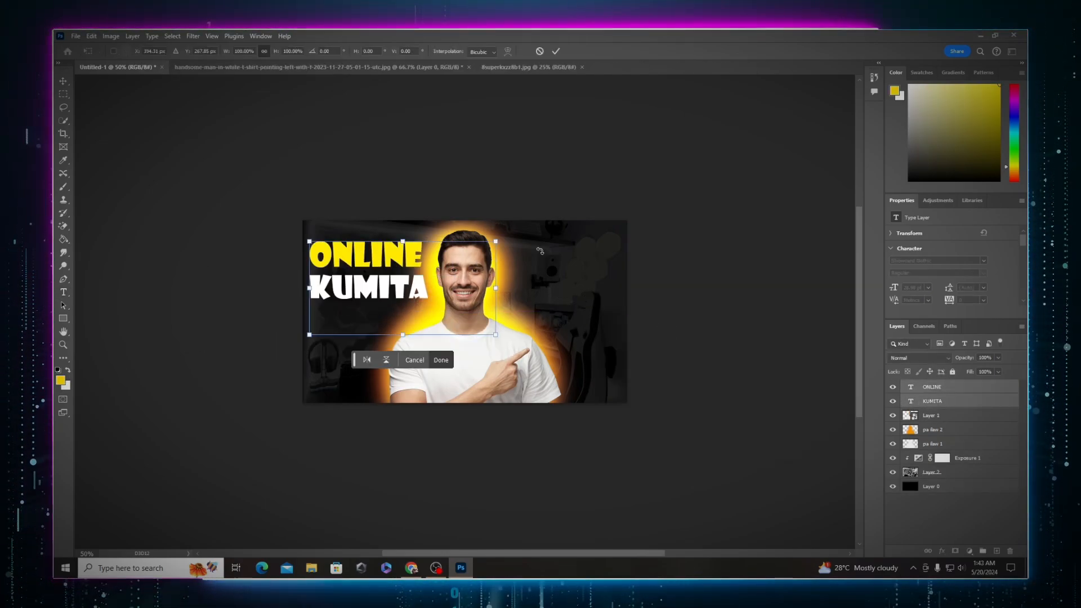
left_click_drag(540, 250, 534, 235)
key("Return")
Step: Add a Bevel & Emboss style to the ONLINE layer with Emboss style, depth 344% and soften 0 px
double_click(977, 387)
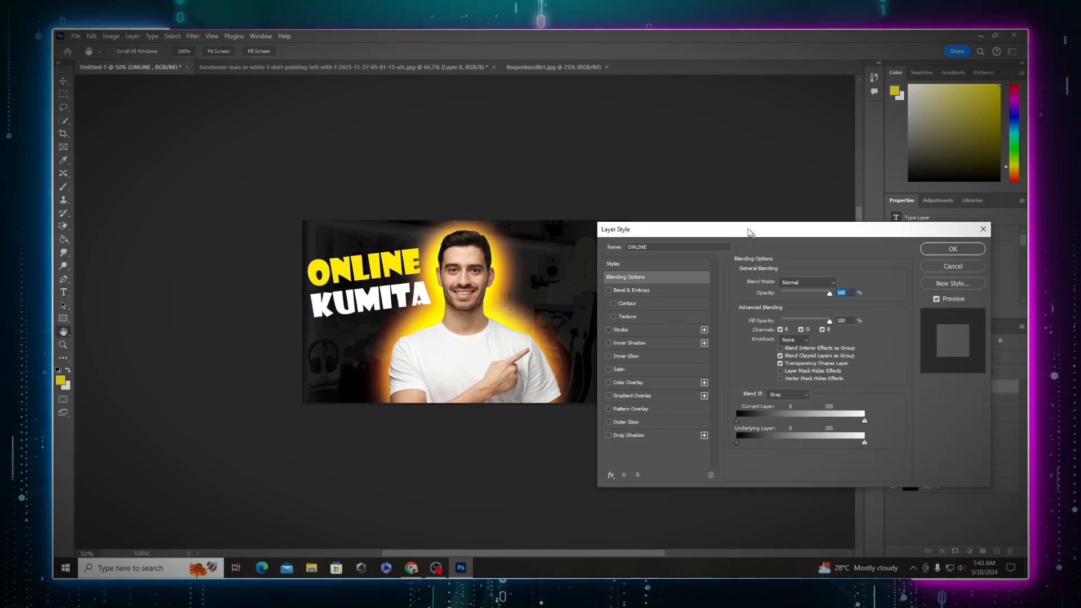
left_click(642, 290)
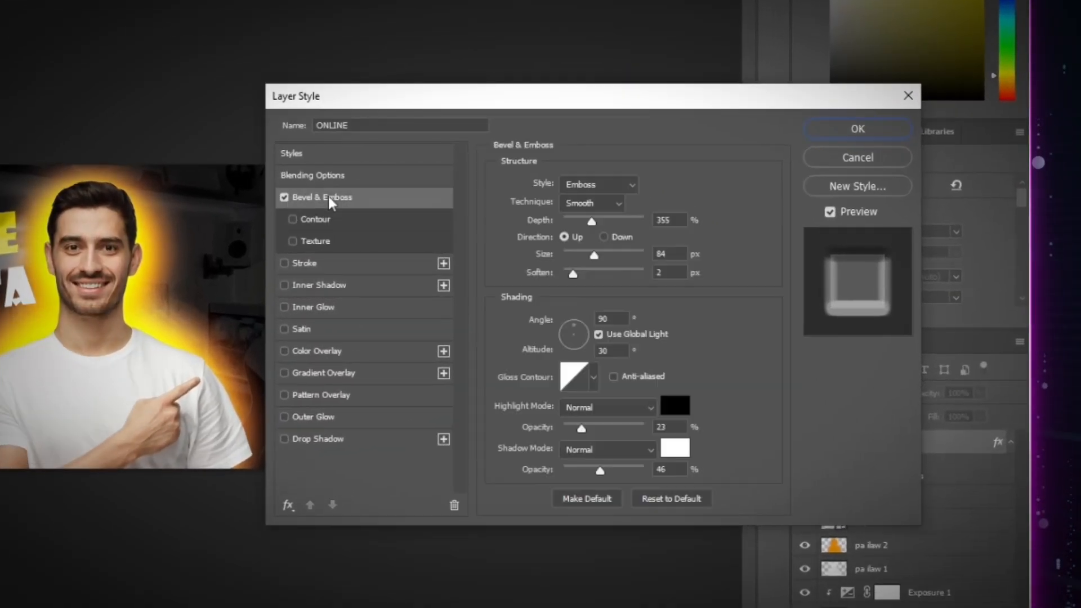
left_click(599, 185)
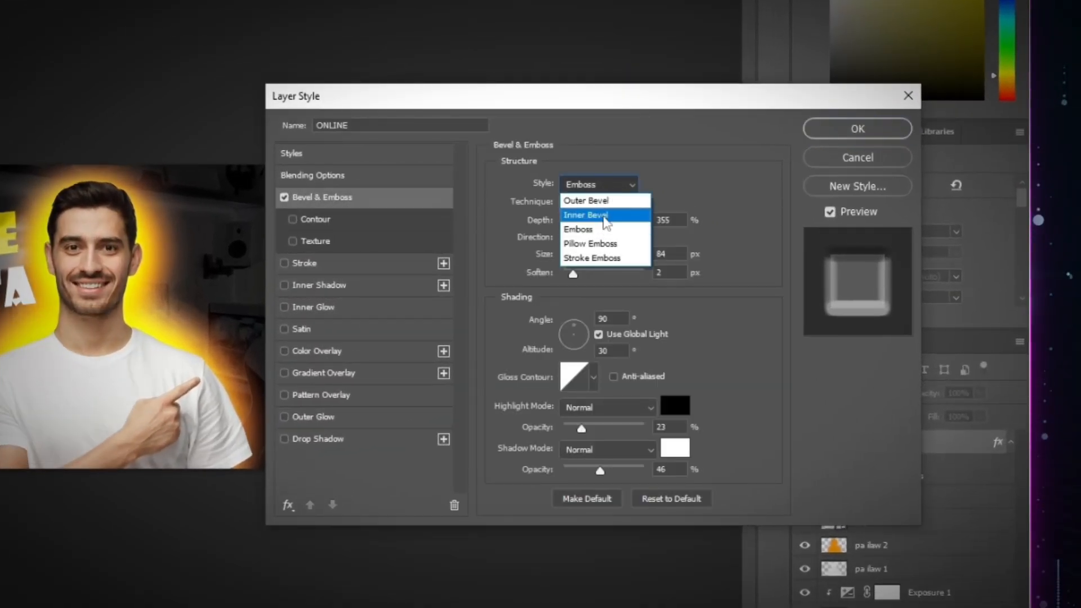
left_click(588, 200)
left_click(599, 185)
left_click(613, 229)
left_click_drag(591, 221, 575, 219)
left_click_drag(594, 255, 558, 268)
left_click(573, 274)
left_click_drag(575, 220, 591, 220)
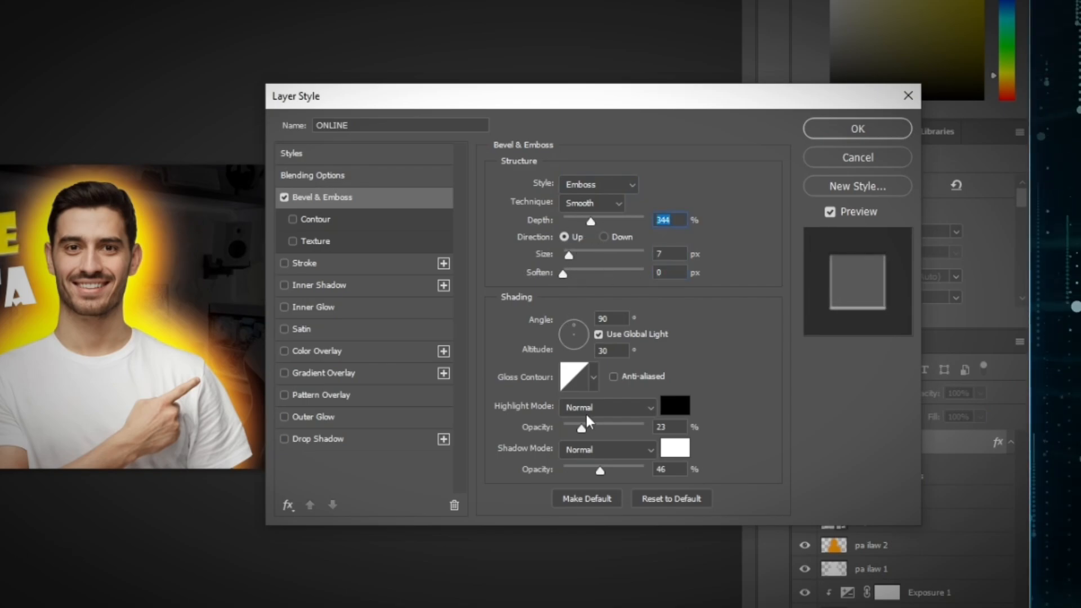
Step: Set the bevel's highlight opacity to 46%, shadow opacity to 51%, size to 16 px and technique to Smooth
left_click_drag(605, 427, 600, 426)
left_click_drag(600, 470, 633, 470)
left_click_drag(569, 255, 574, 258)
left_click(593, 377)
left_click(609, 203)
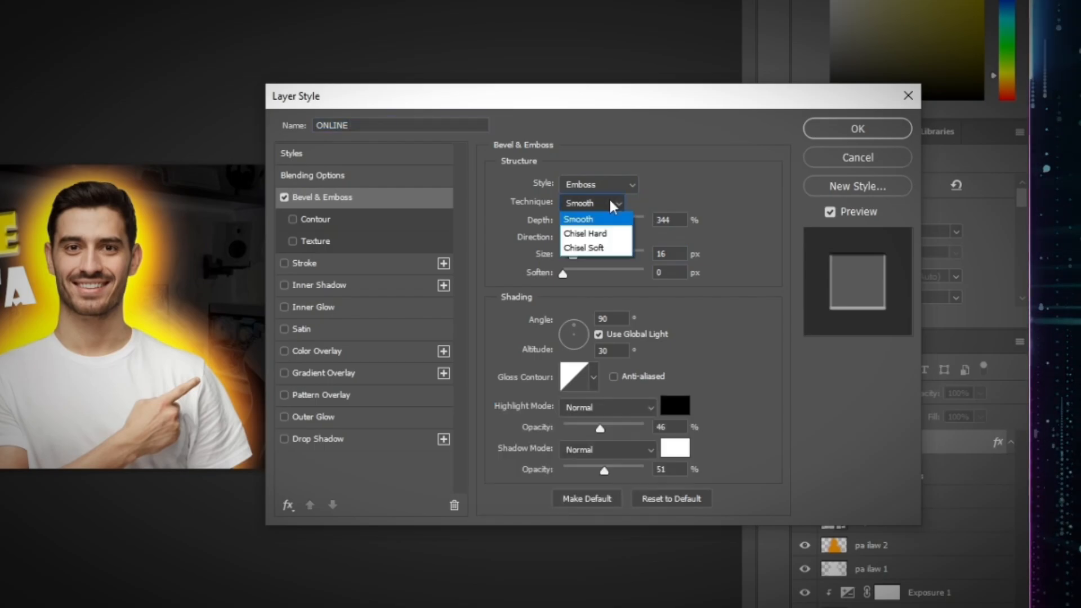
left_click(599, 219)
left_click_drag(591, 222, 583, 275)
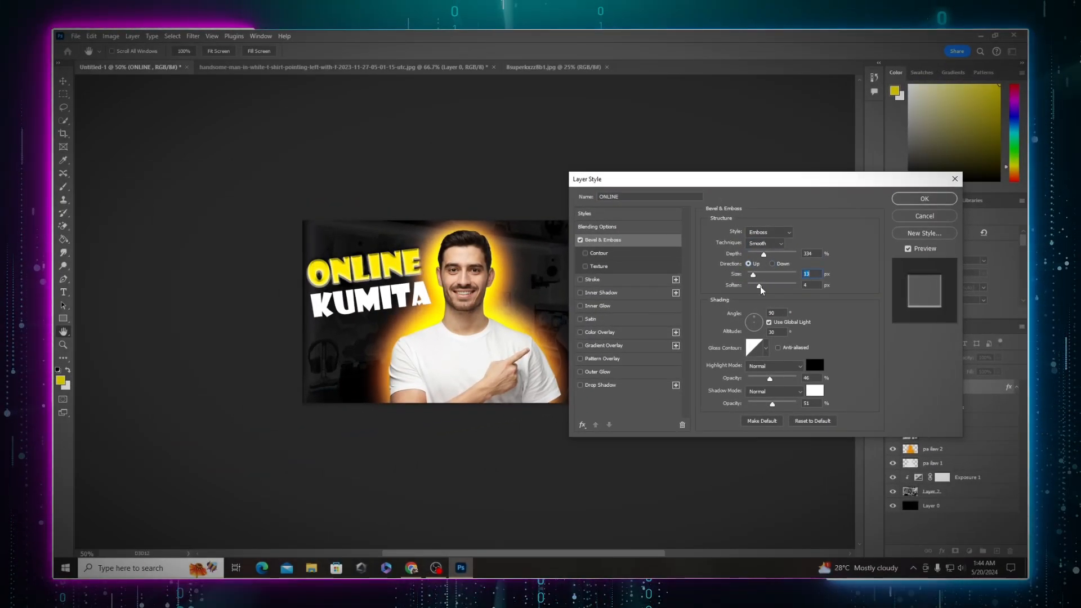
left_click_drag(760, 287, 759, 256)
left_click_drag(770, 380, 754, 405)
left_click_drag(769, 379, 754, 407)
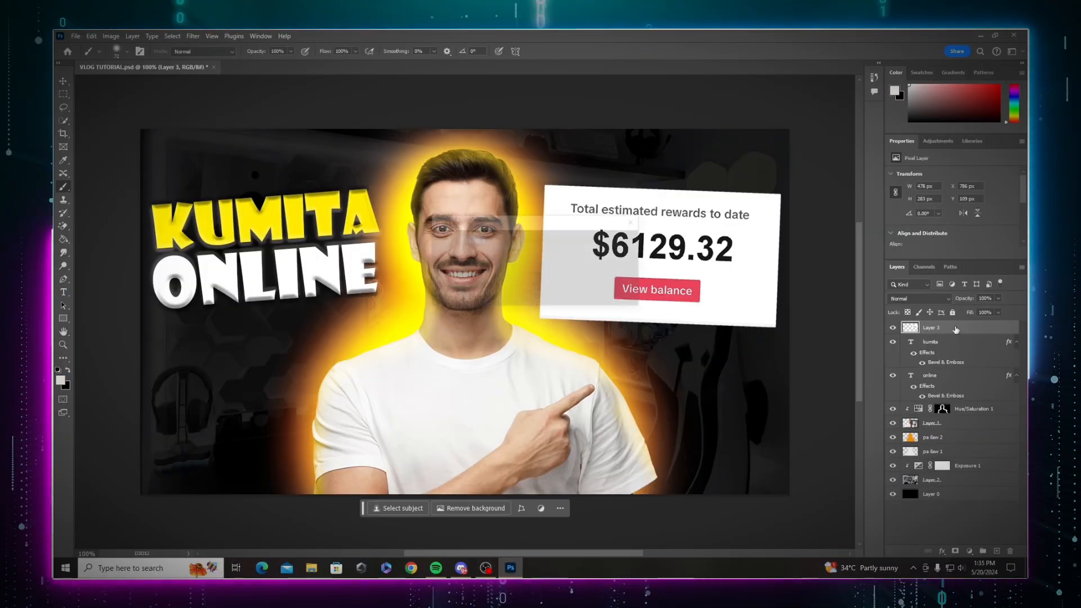
Step: Create two new blank layers at the top of the layer stack
key("ctrl+shift+n")
key("Return")
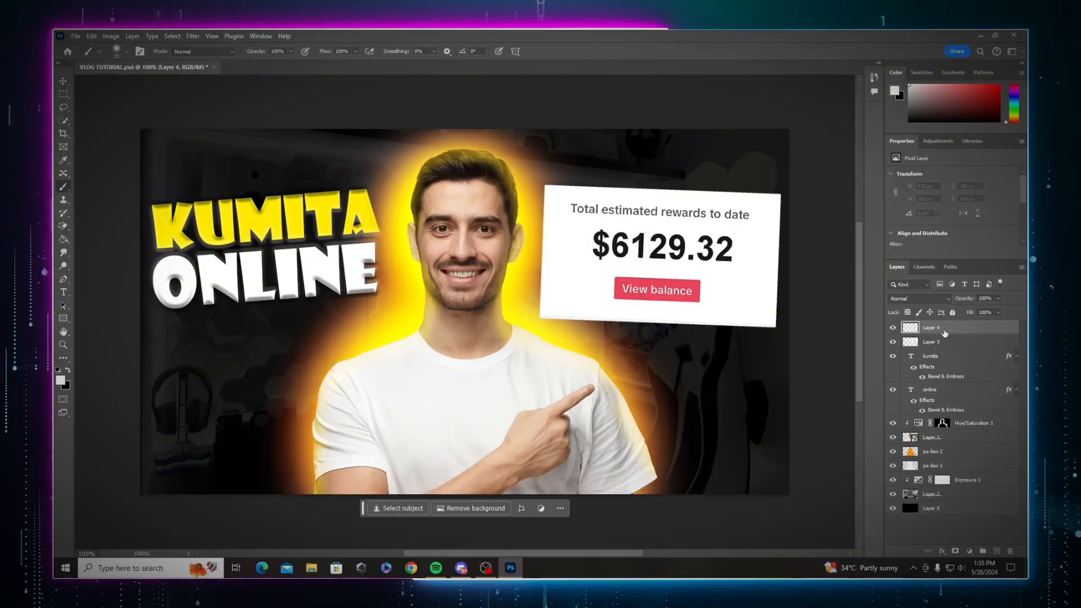
key("ctrl+shift+n")
key("Return")
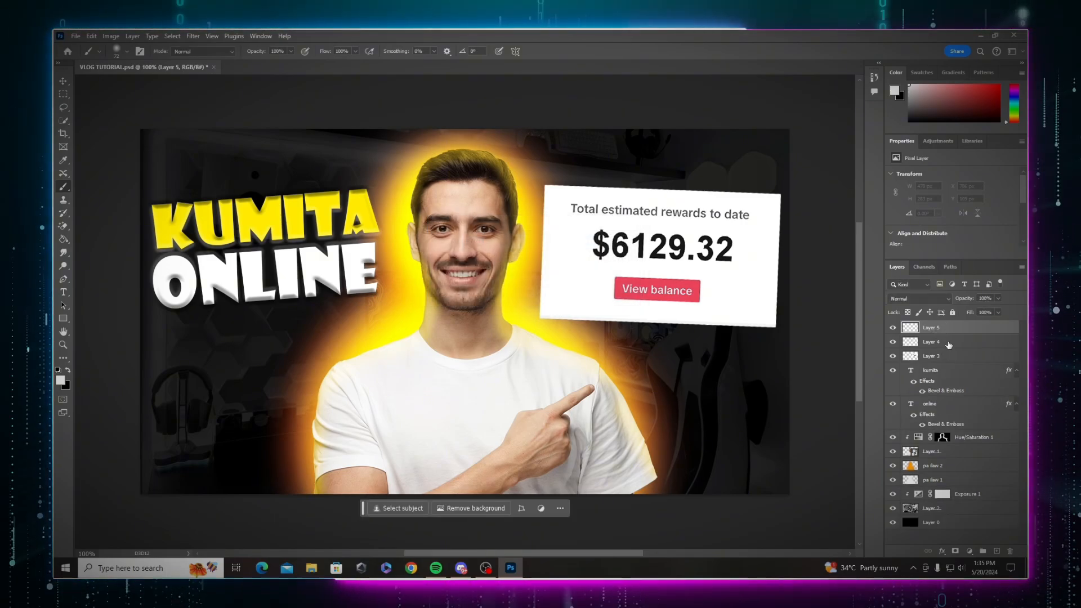
Step: Fill Layer 4 with black using the Paint Bucket tool
left_click(948, 343)
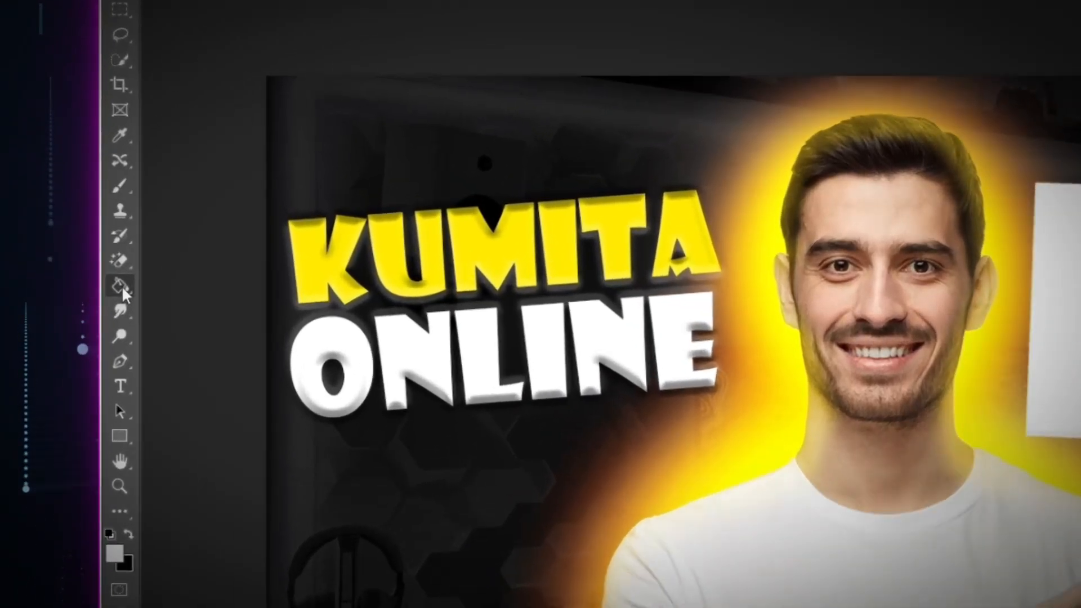
left_click(64, 239)
left_click(68, 371)
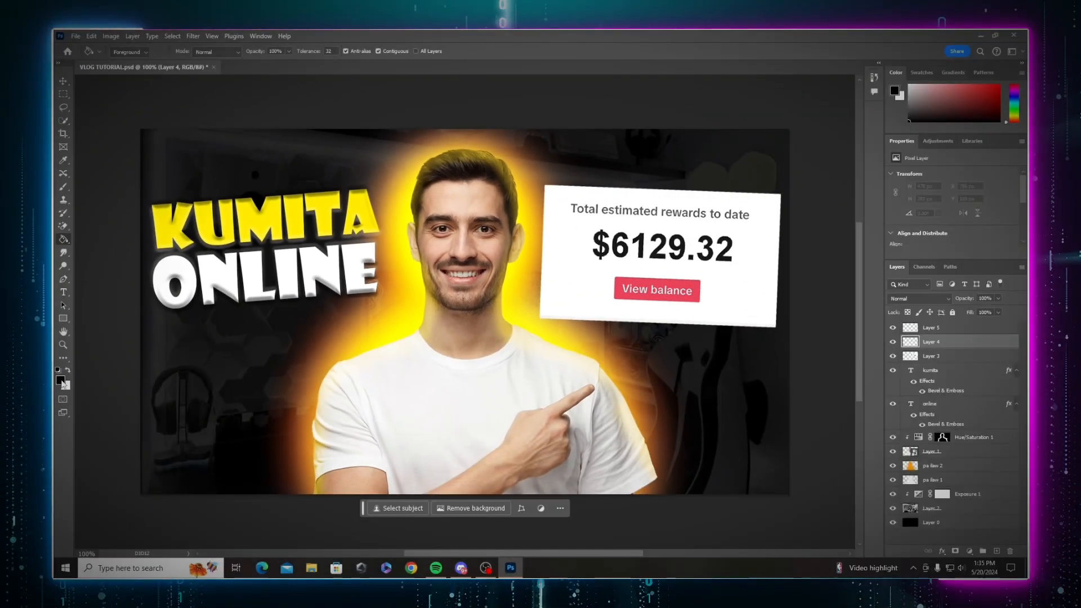
left_click(209, 329)
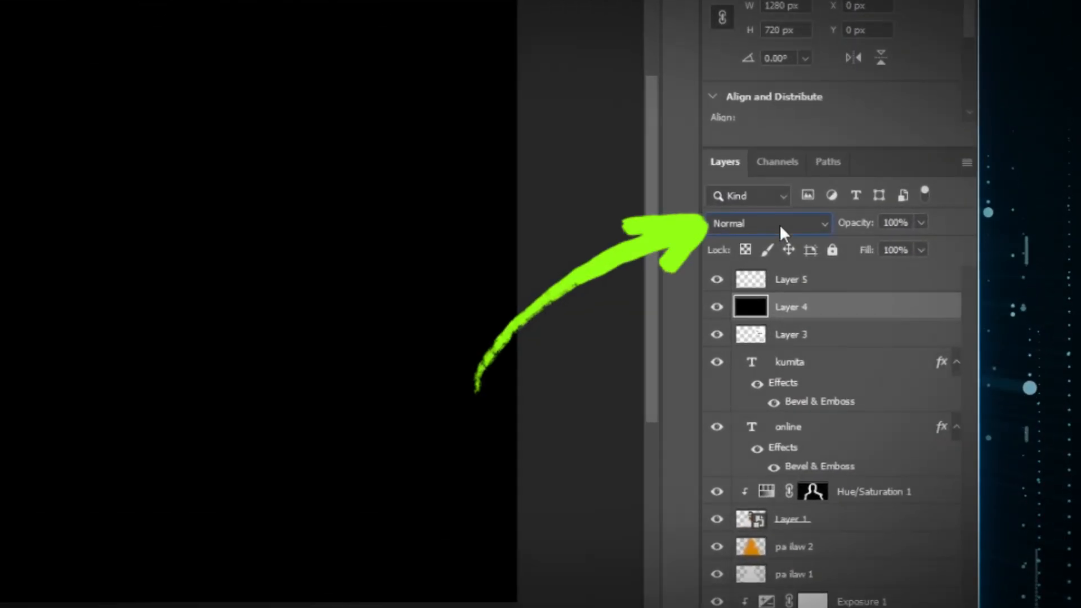
Step: Set Layer 4's blend mode to Screen and clip Layer 5 to the layer below
left_click(924, 300)
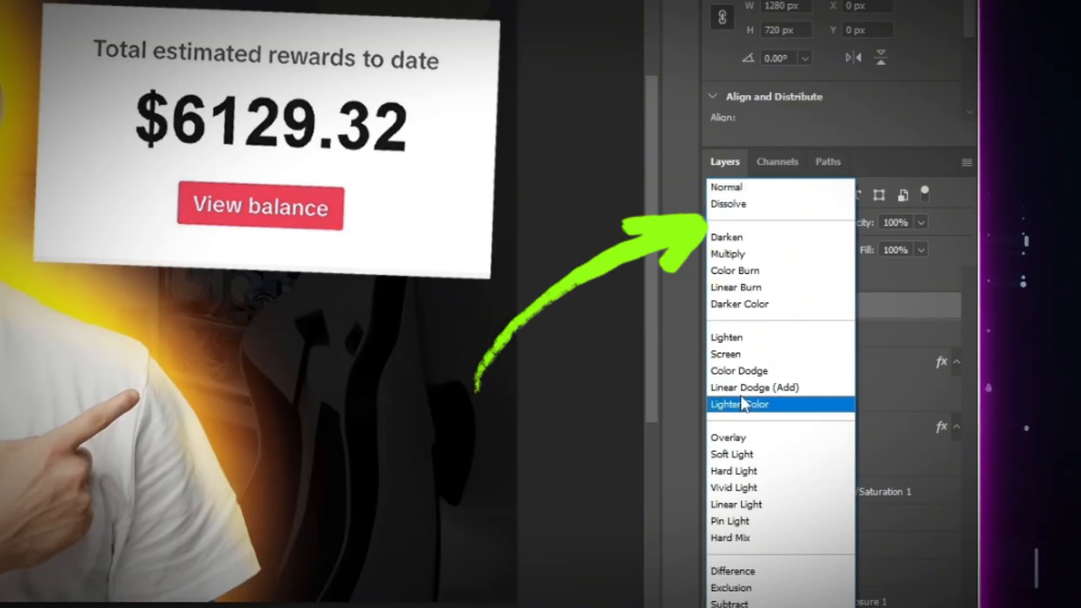
left_click(732, 354)
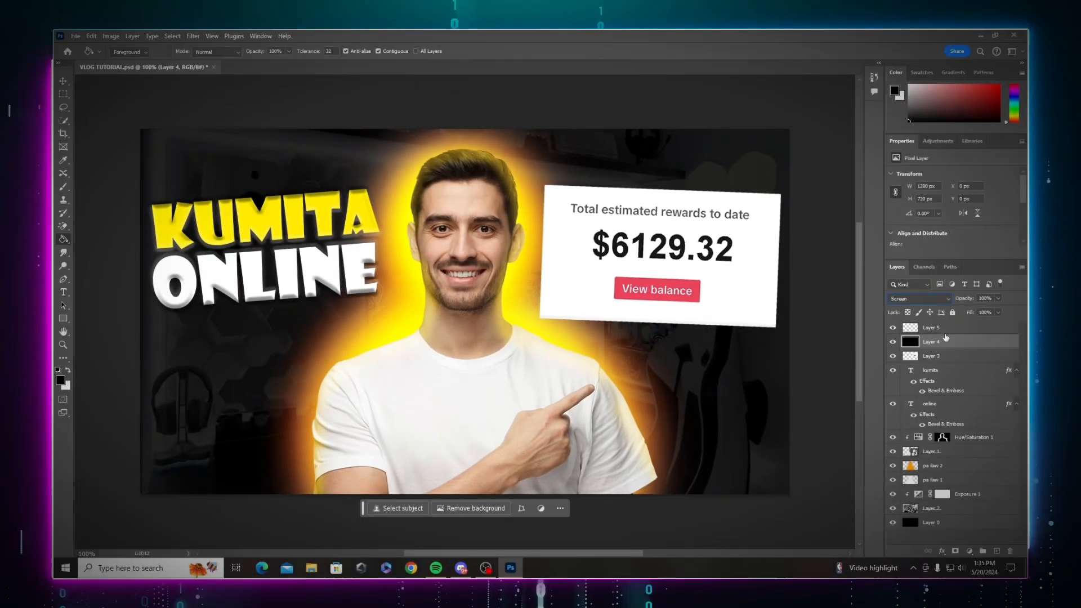
left_click(947, 331)
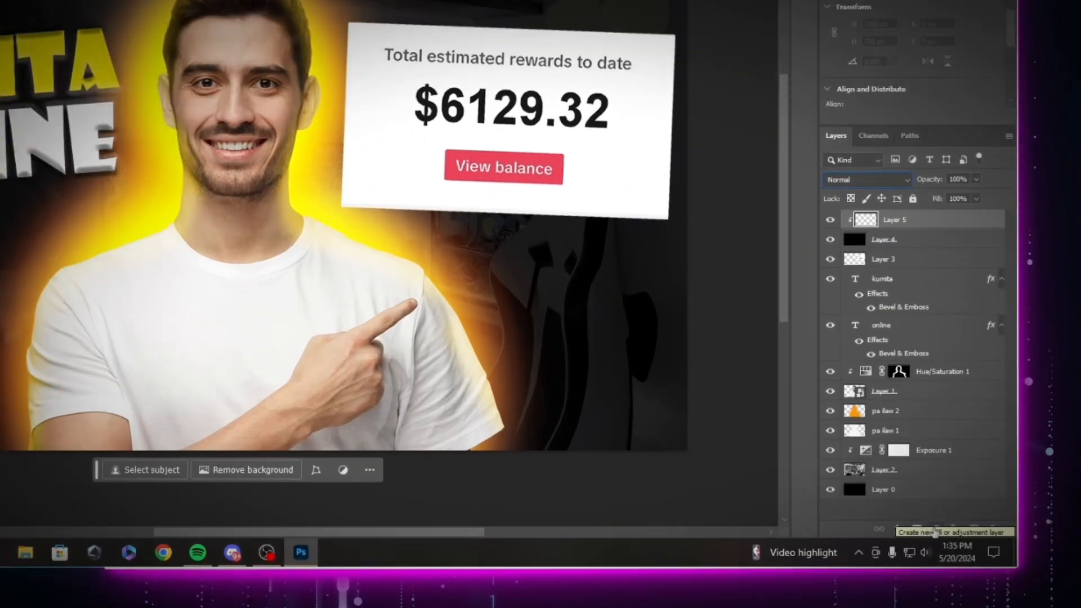
Step: Add a Gradient Map adjustment layer at the top of the stack, clipped to the layer below
left_click(968, 551)
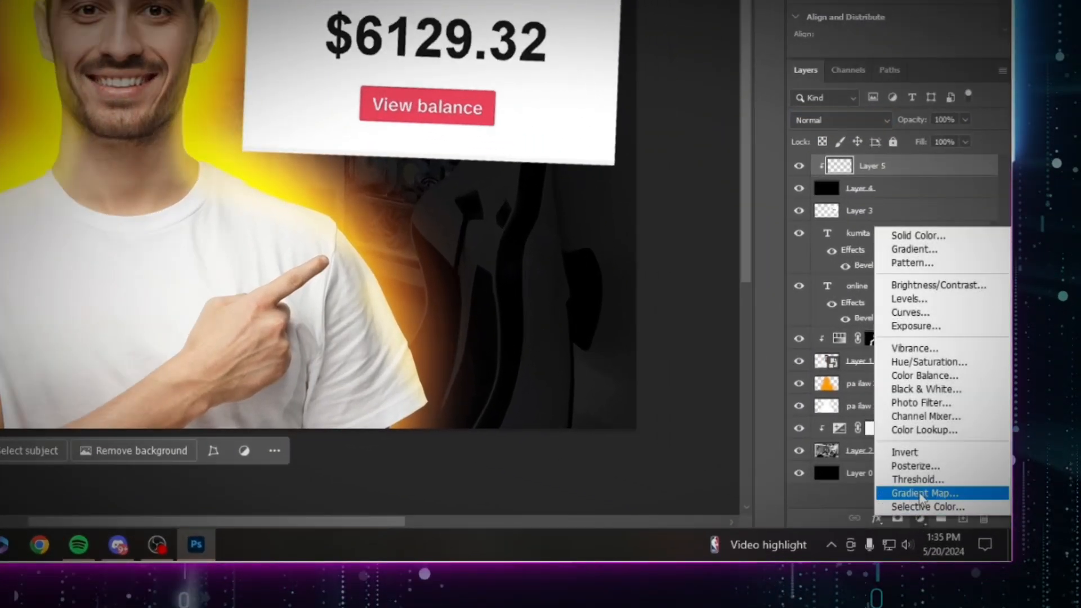
left_click(922, 494)
left_click(988, 290, "alt")
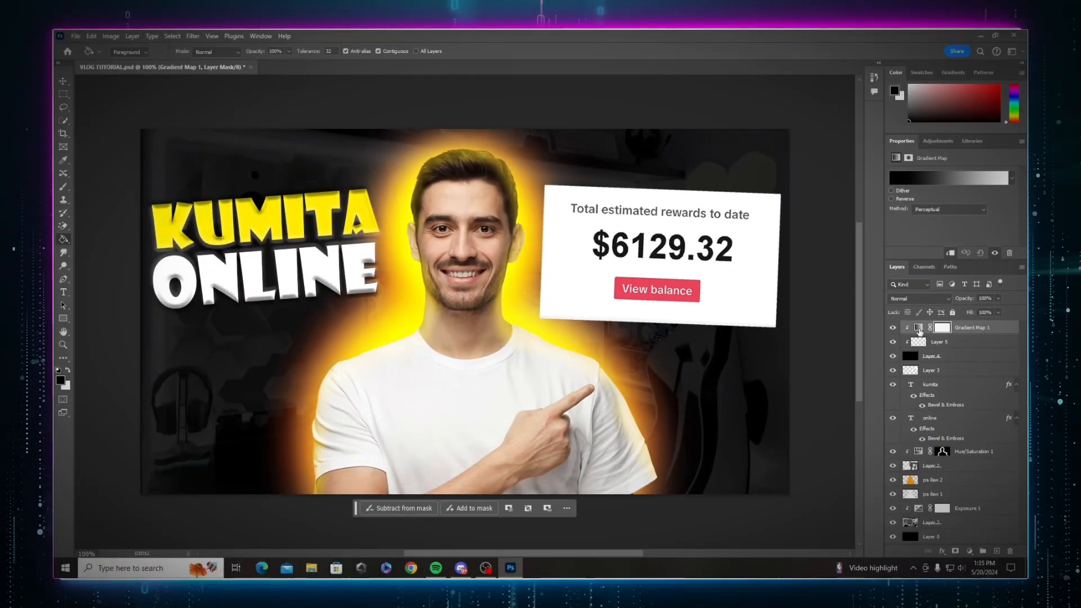
Step: Edit the gradient map's colour stops so it runs from black through orange tones, then confirm the gradient
double_click(813, 277)
left_click(636, 341)
left_click(730, 341)
double_click(636, 340)
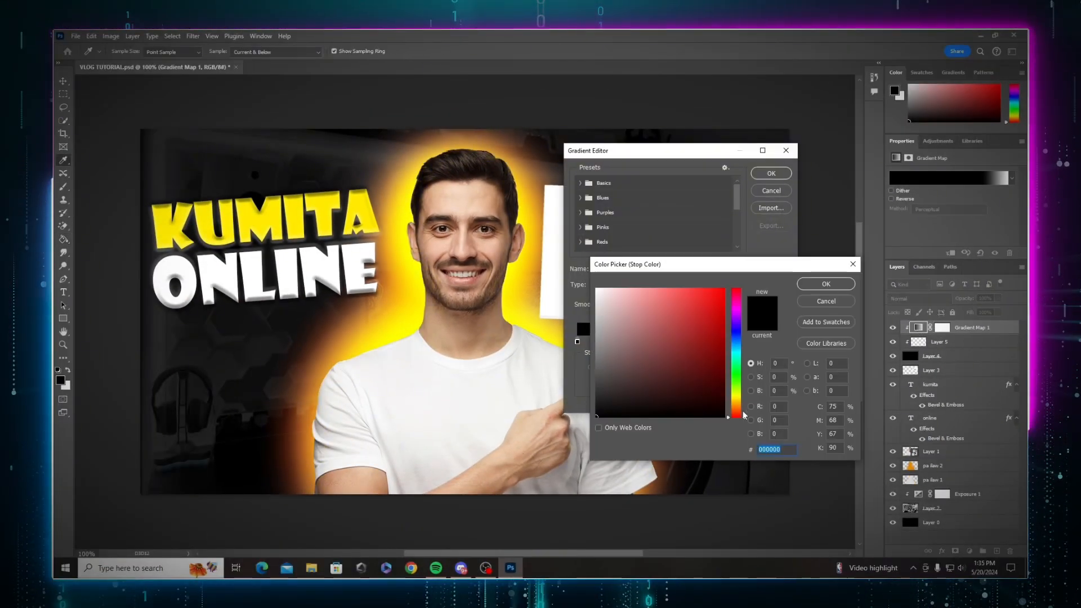
left_click(736, 405)
left_click(722, 333)
left_click(736, 402)
left_click(824, 285)
double_click(730, 340)
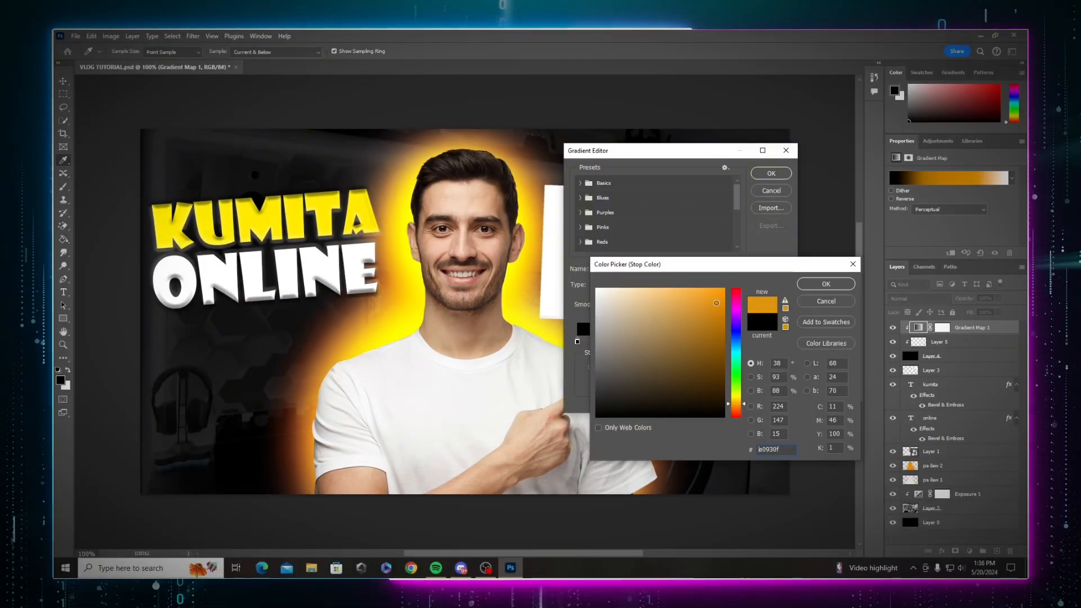
left_click(722, 315)
left_click(824, 285)
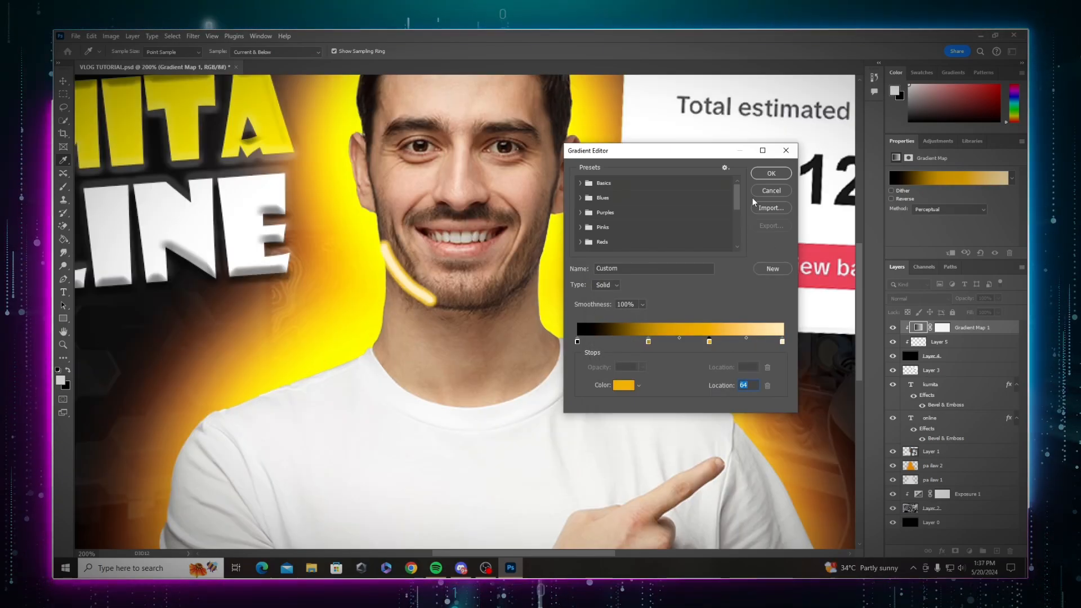
left_click(767, 173)
Step: Paint a yellow highlight line along the man's jaw and hair edge with a soft brush
key("b")
left_click_drag(382, 210, 389, 252)
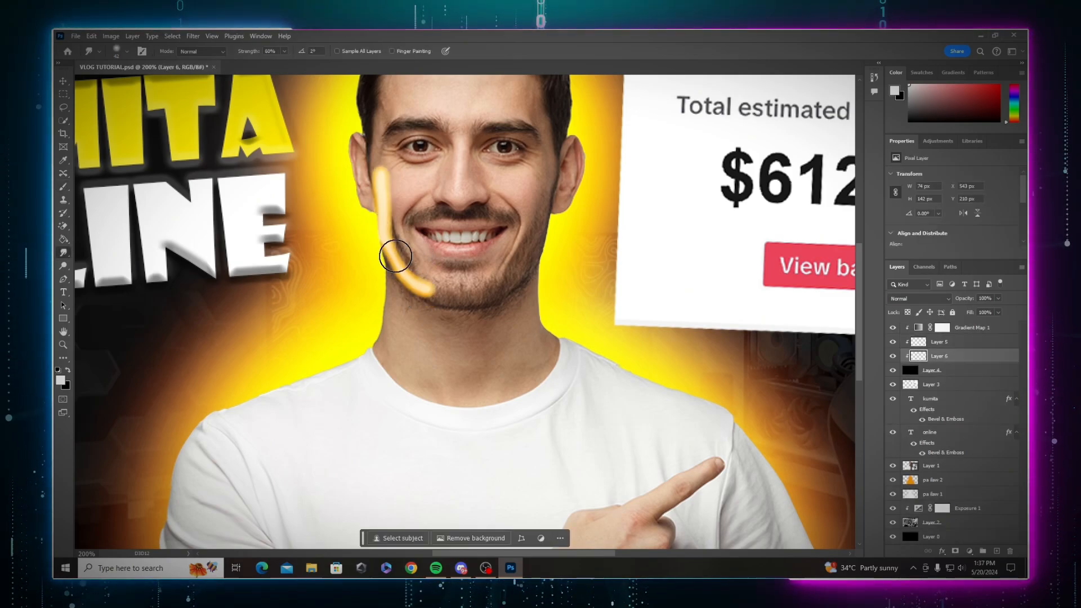
left_click_drag(394, 249, 403, 201)
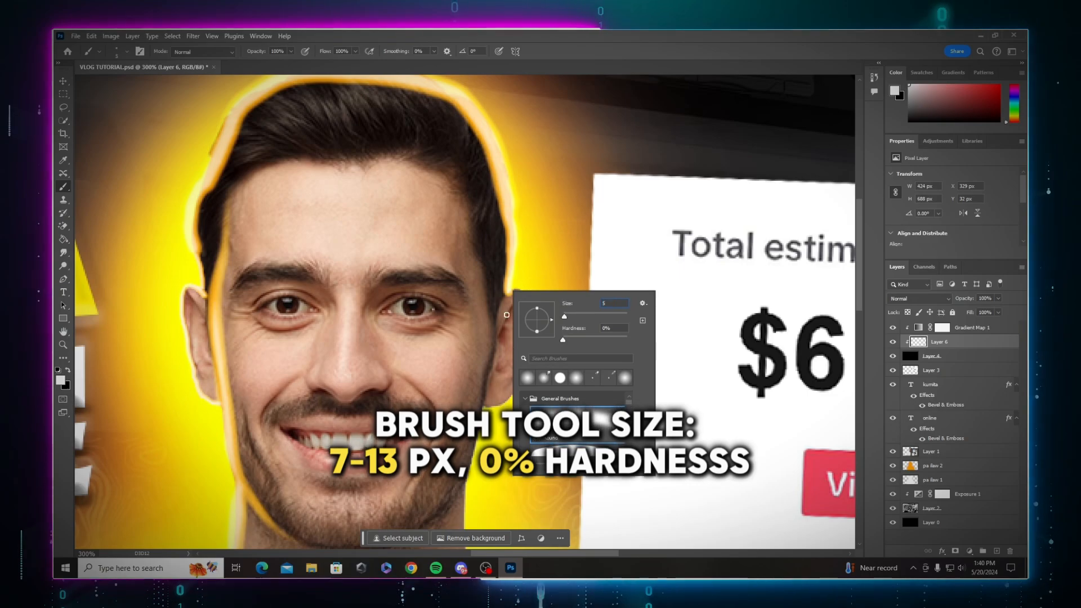
Step: Smudge the painted highlight line with a soft 25 px Smudge tool
key("Escape")
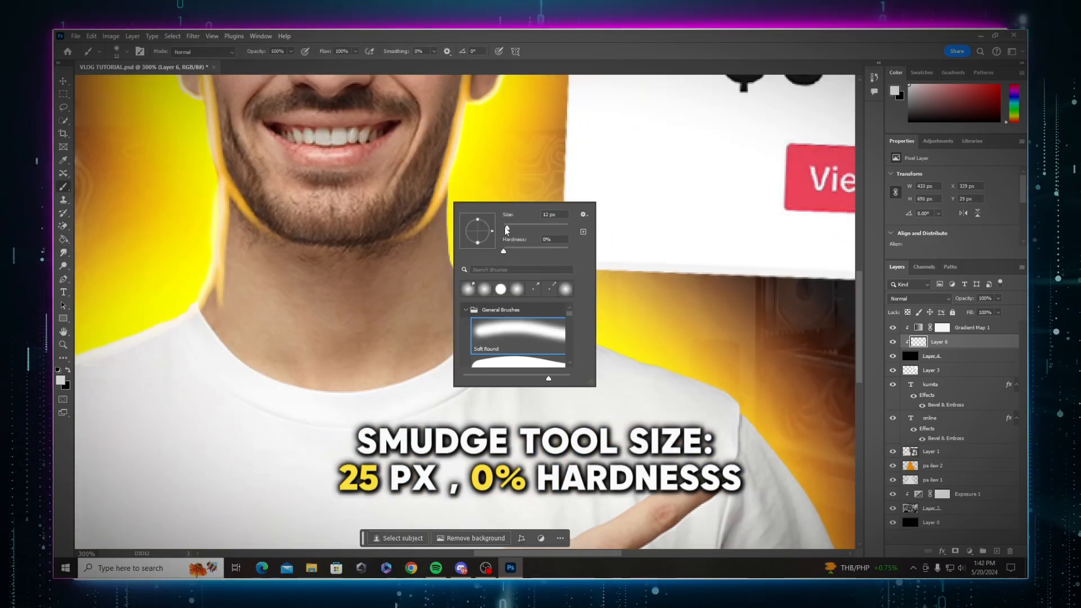
key("Escape")
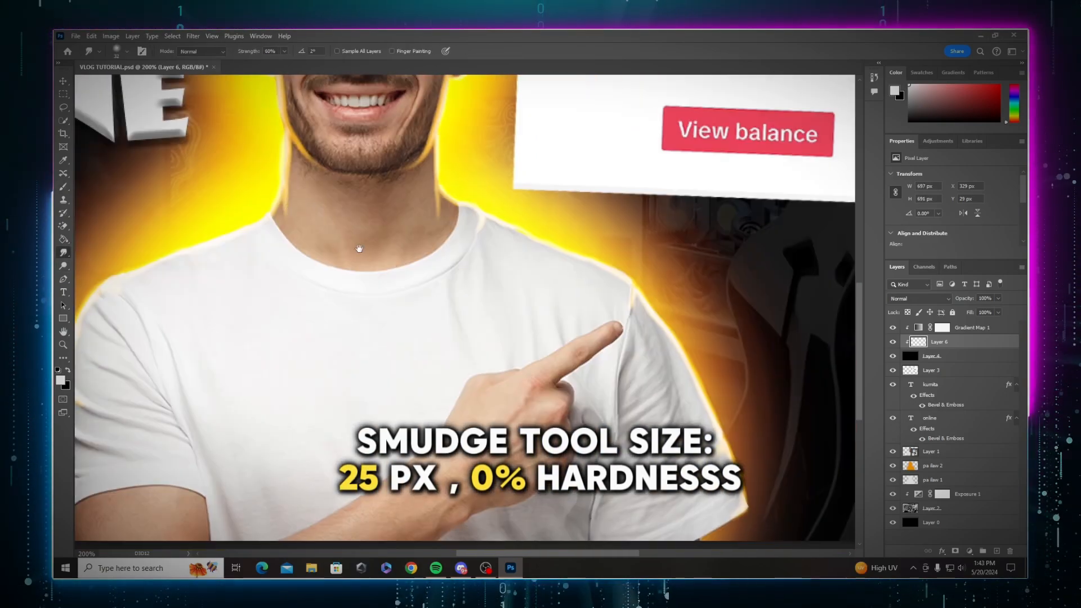
left_click_drag(386, 201, 385, 292)
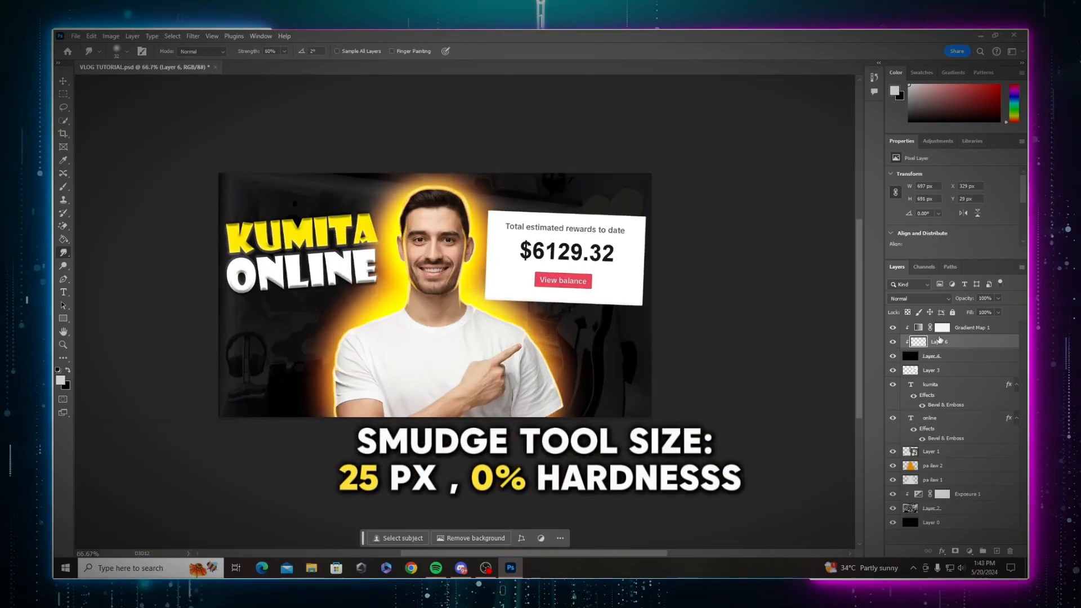
Step: Select the cut-out man layer and add a Hue/Saturation adjustment layer above it
right_click(943, 452)
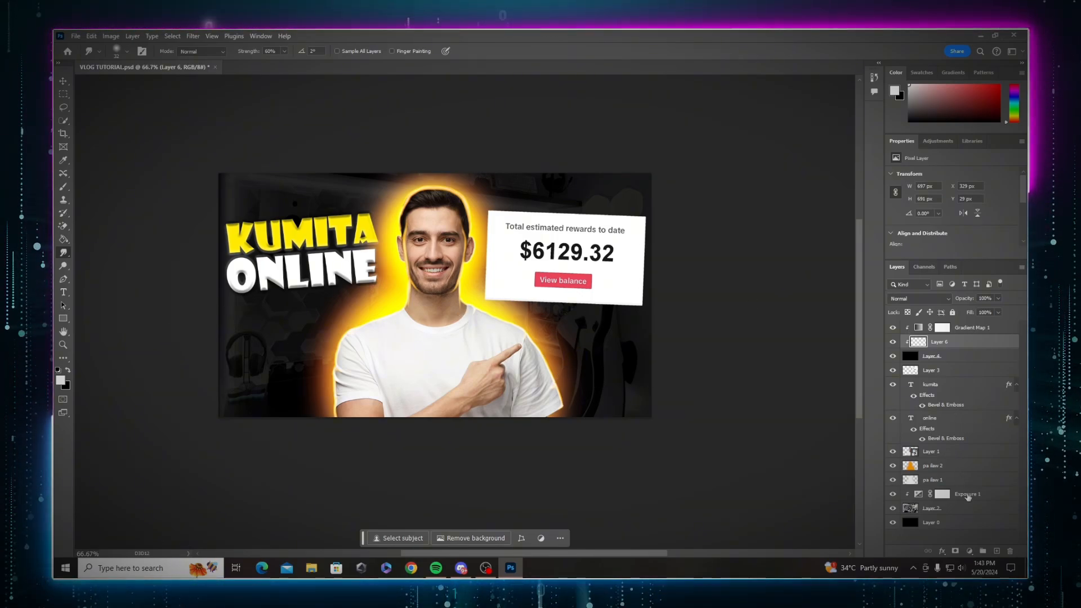
left_click(936, 453)
left_click(893, 452)
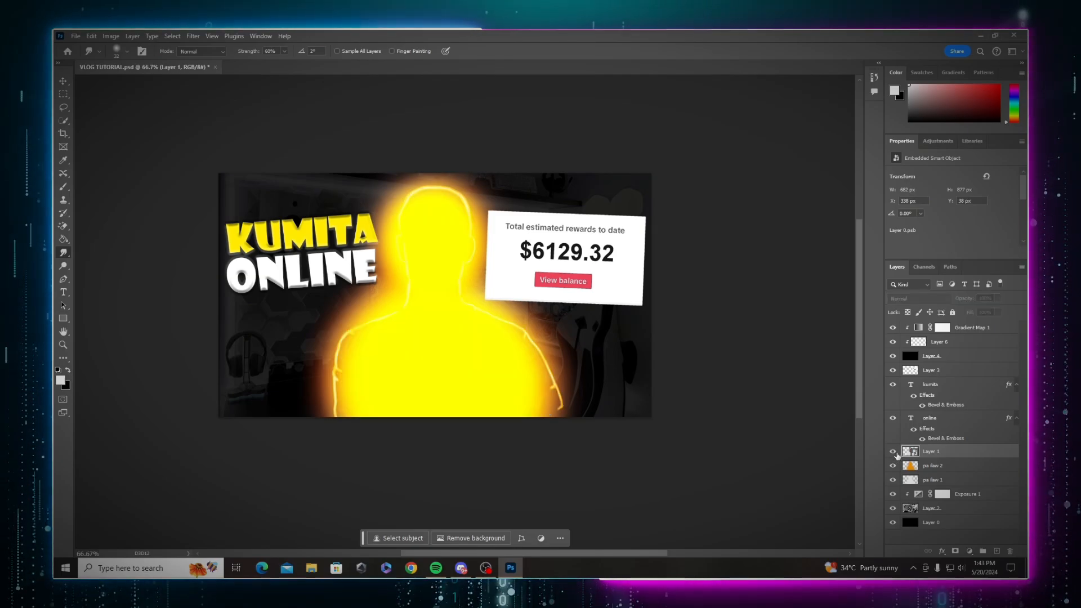
left_click(892, 452)
left_click(969, 553)
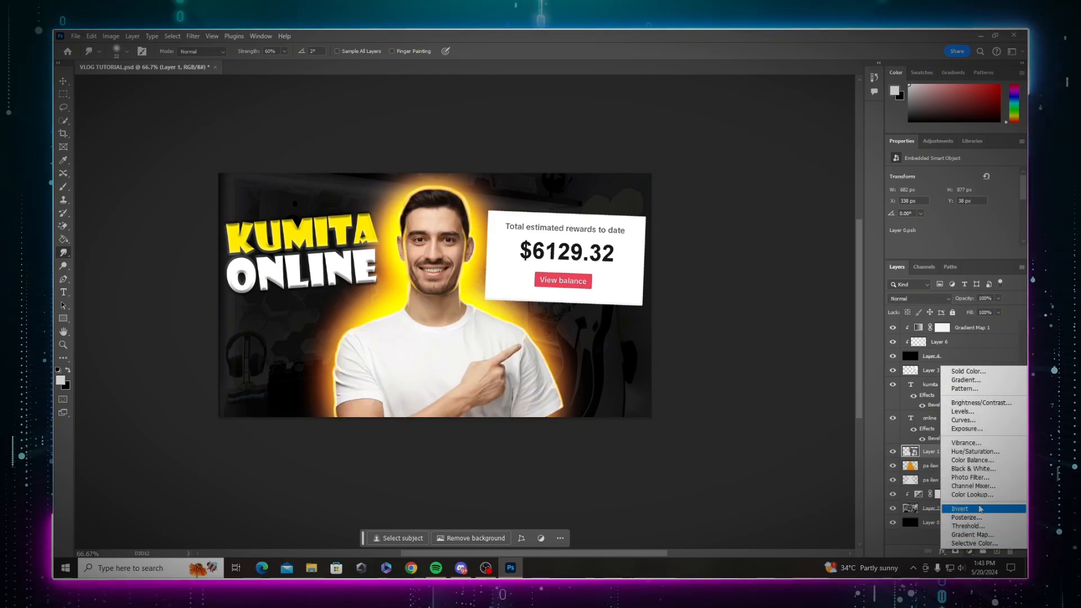
left_click(967, 454)
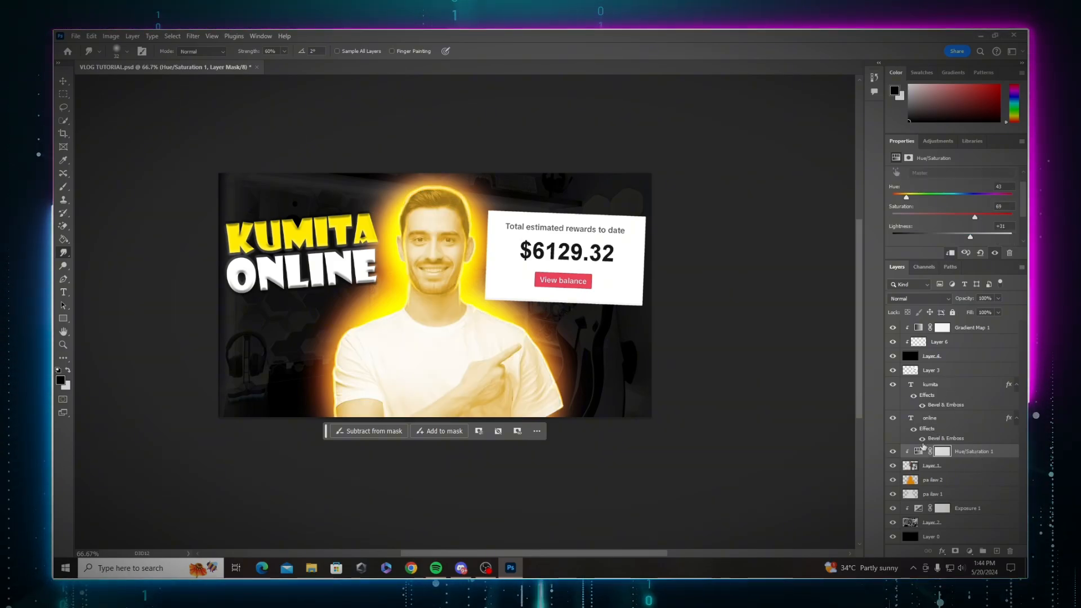
Step: Invert the Hue/Saturation layer's mask to hide the tint
left_click(944, 456)
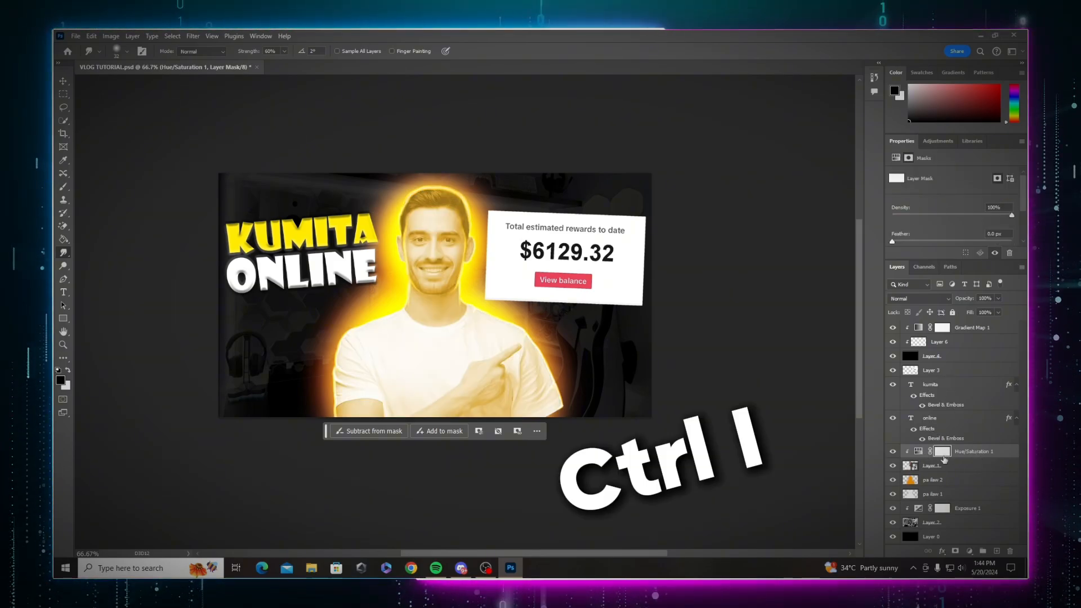
key("ctrl+i")
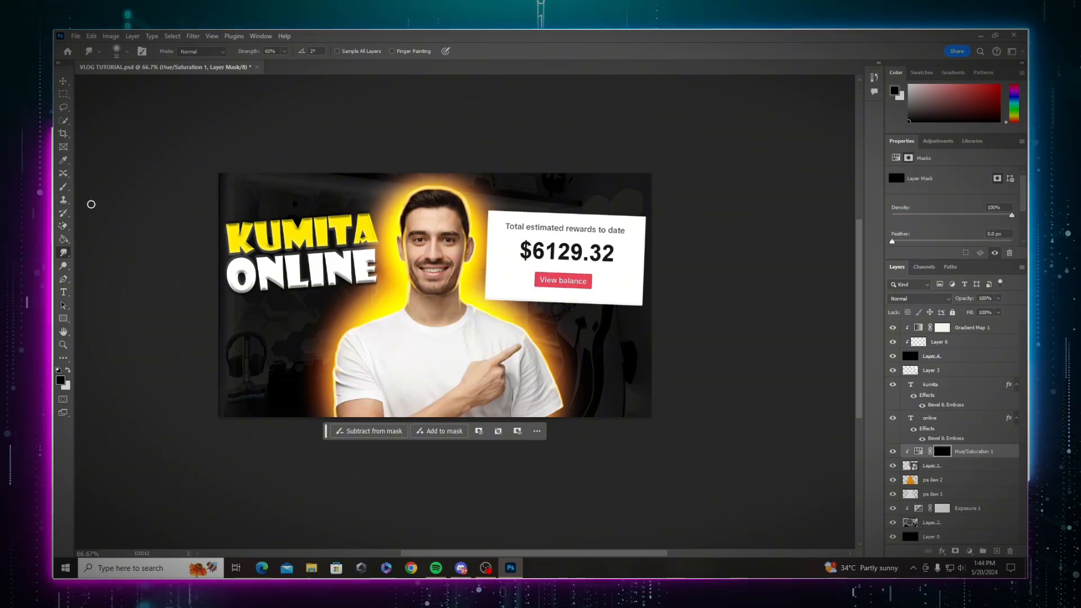
Step: Paint on the Hue/Saturation mask with a soft 44 px brush along the man's outline
right_click(434, 213)
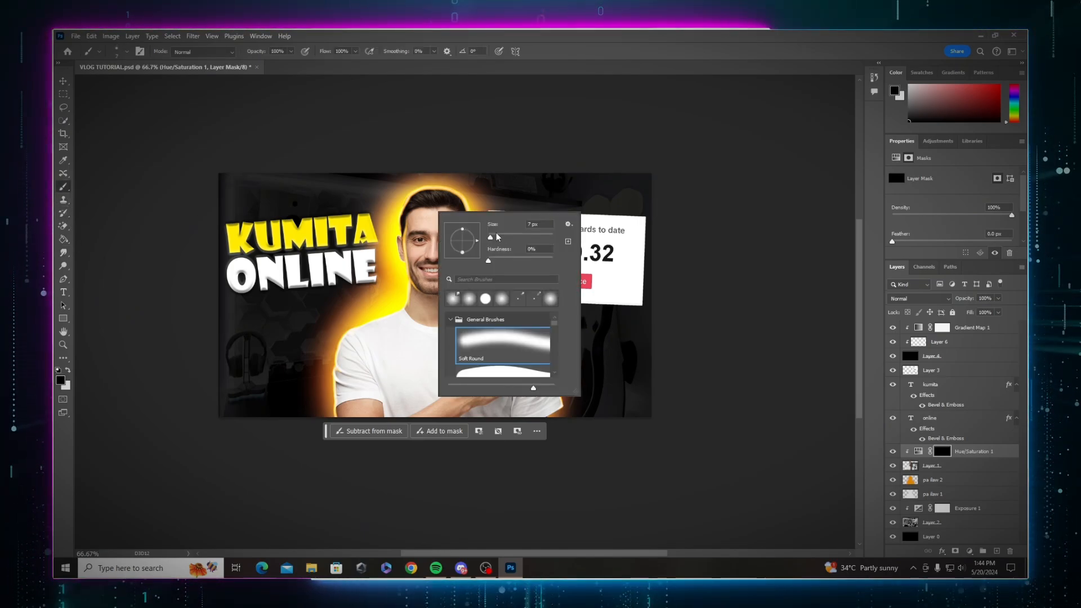
left_click_drag(500, 236, 502, 236)
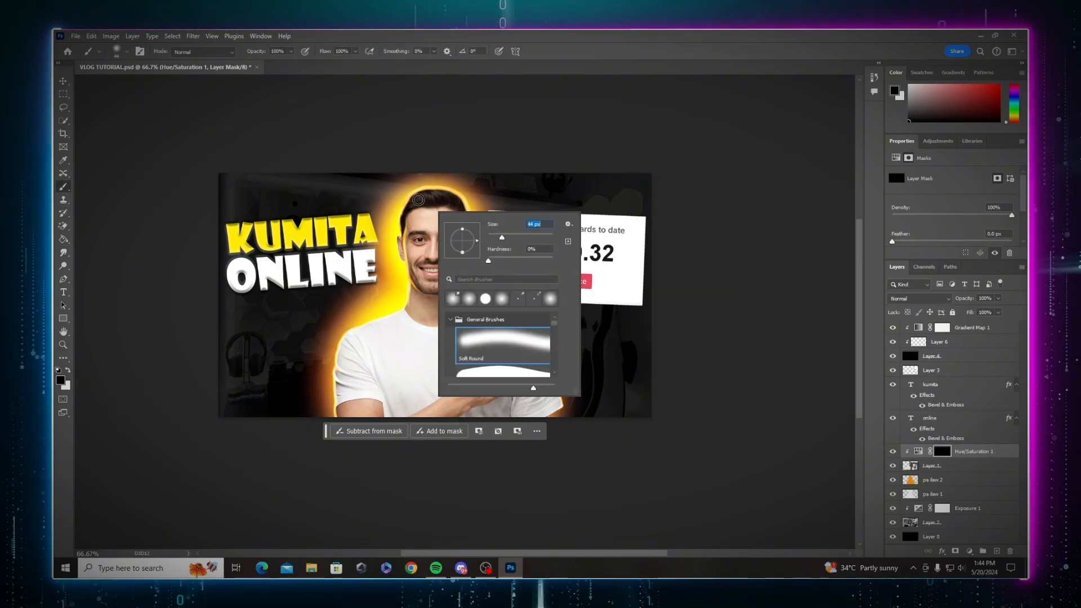
left_click(419, 197)
key("ctrl+plus")
key("ctrl+plus")
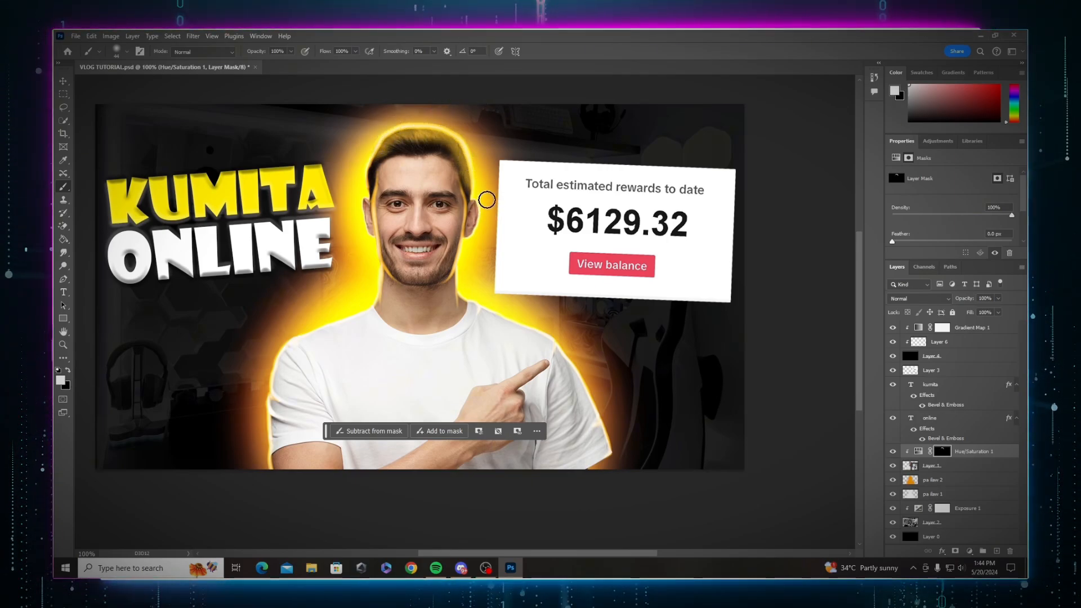
left_click_drag(487, 199, 605, 464)
mouse_move(267, 460)
left_mouse_down()
mouse_move(370, 305)
mouse_move(368, 147)
left_mouse_up()
Step: Resize the brush and paint more of the man's head and hair onto the mask
right_click(466, 252)
left_click_drag(533, 275, 541, 276)
left_click_drag(349, 211, 383, 284)
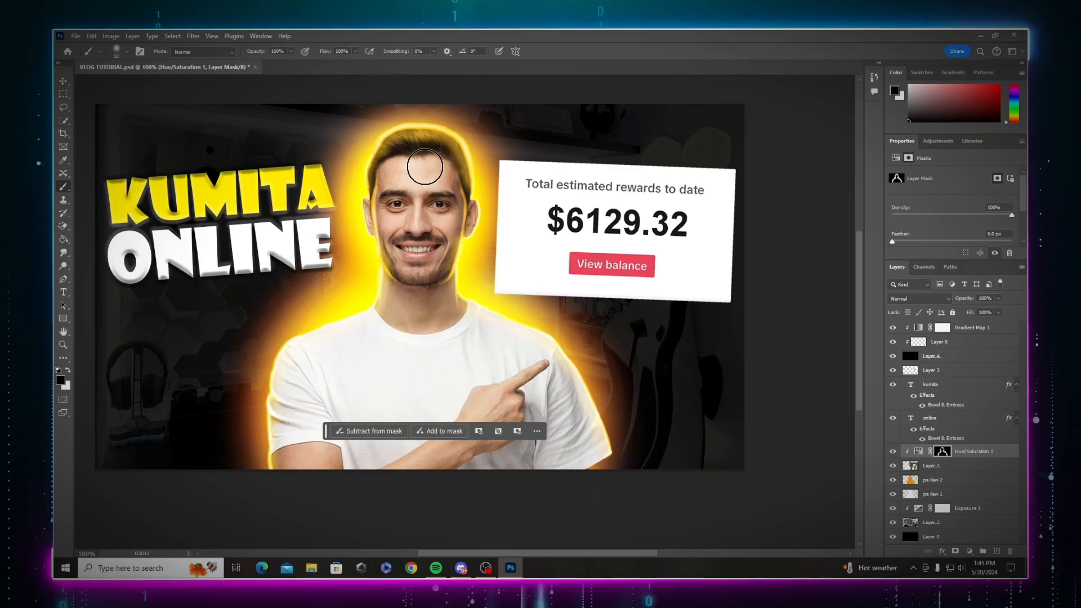
left_click_drag(453, 168, 424, 170)
key("x")
Step: Select Layer 6 near the top of the layer stack
key("ctrl+minus")
key("ctrl+minus")
key("ctrl+minus")
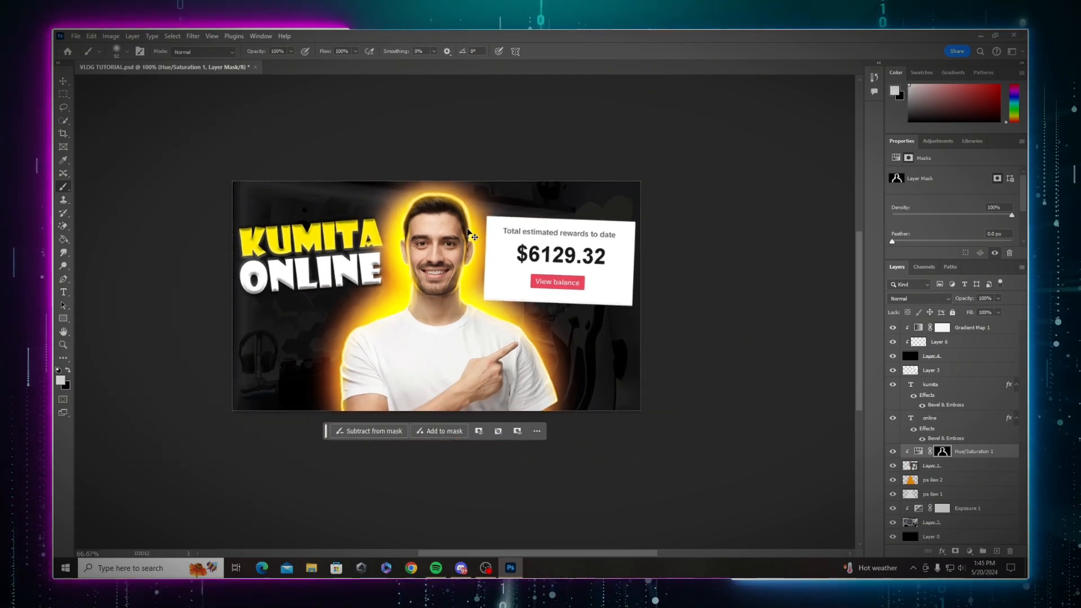
key("ctrl+plus")
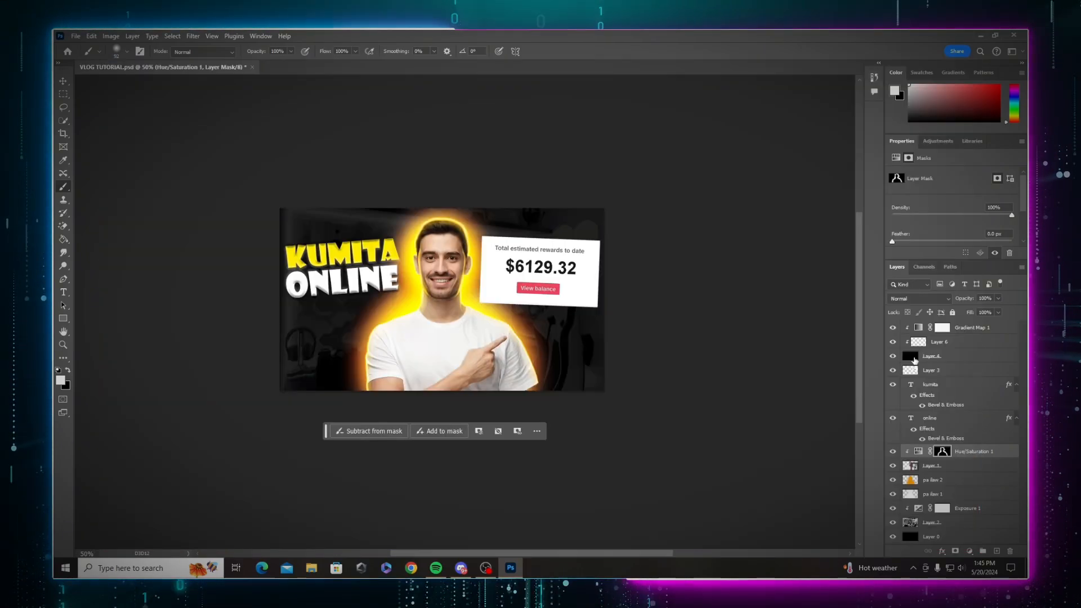
left_click(928, 341)
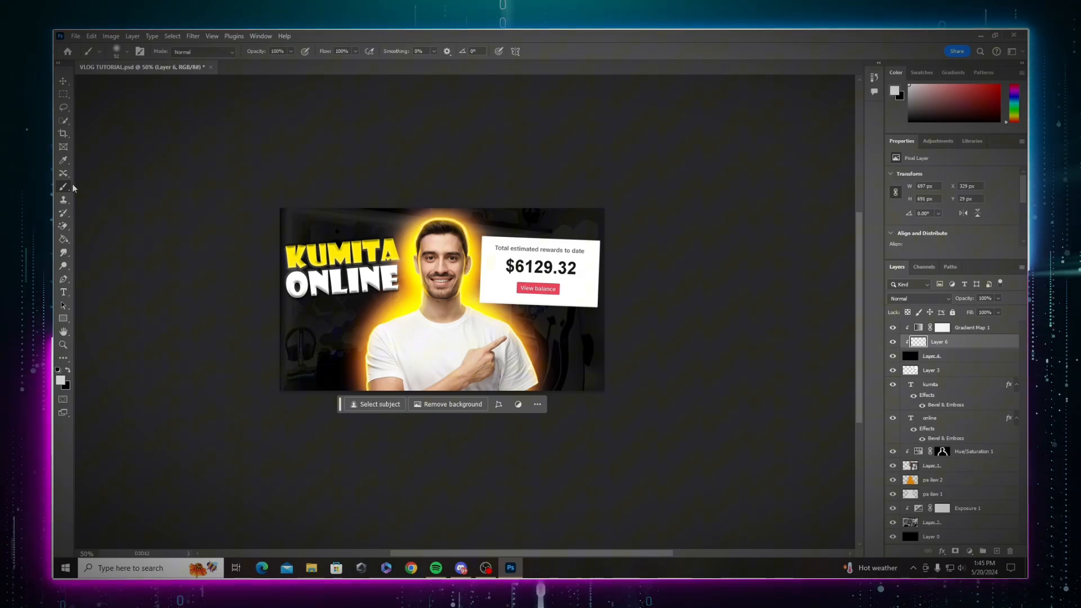